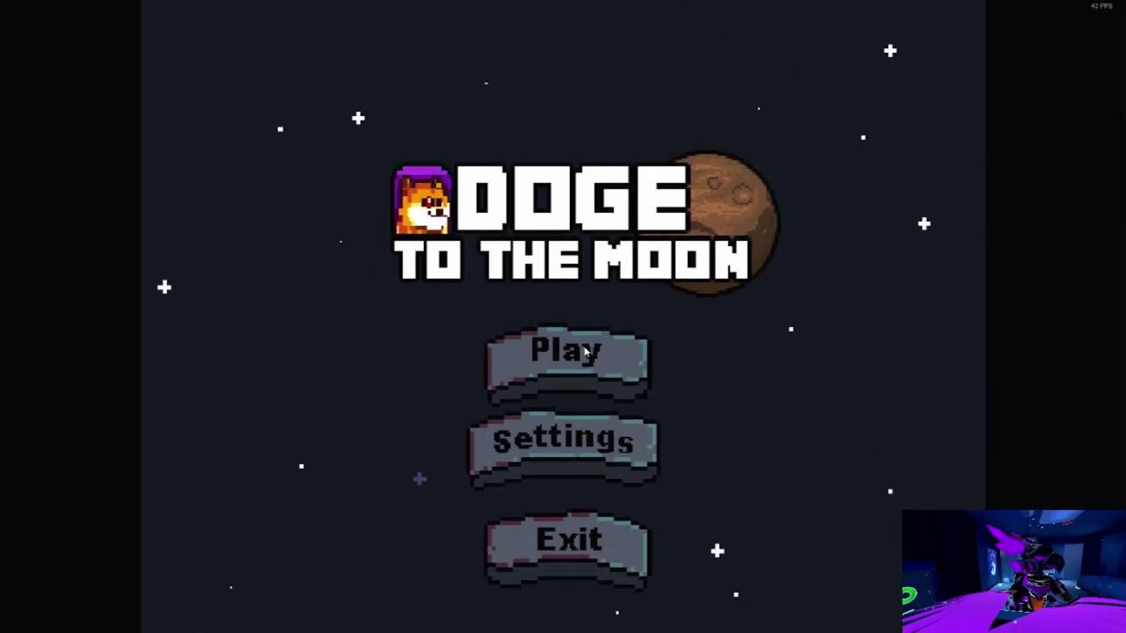
- View the English/Russian language settings, return to the title menu, and open level select
click(580, 361)
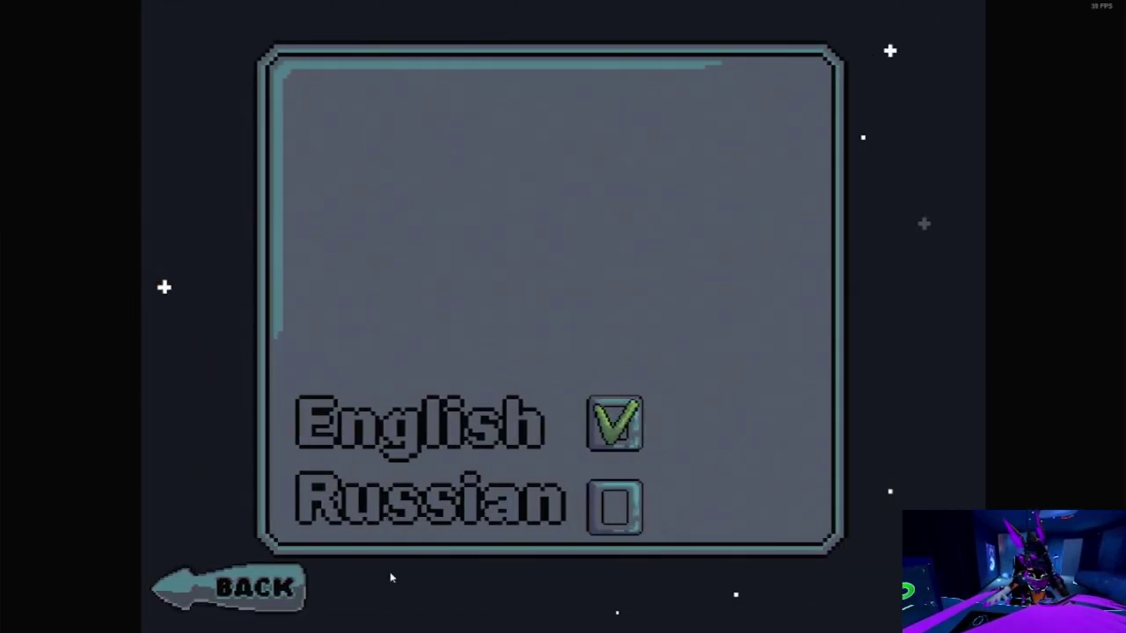
click(422, 587)
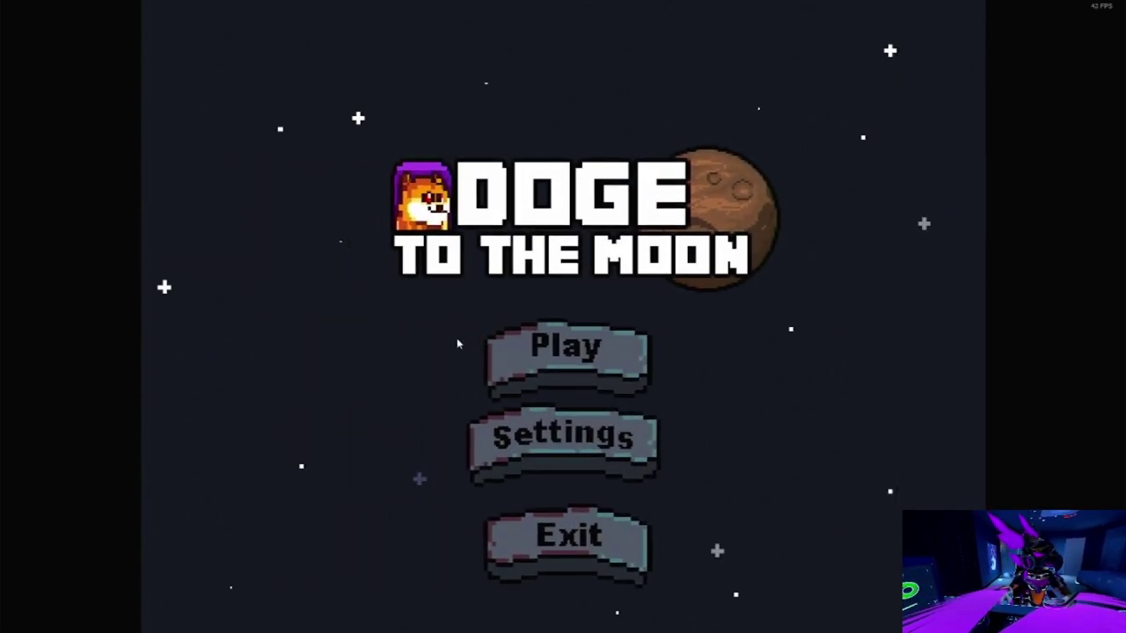
click(566, 347)
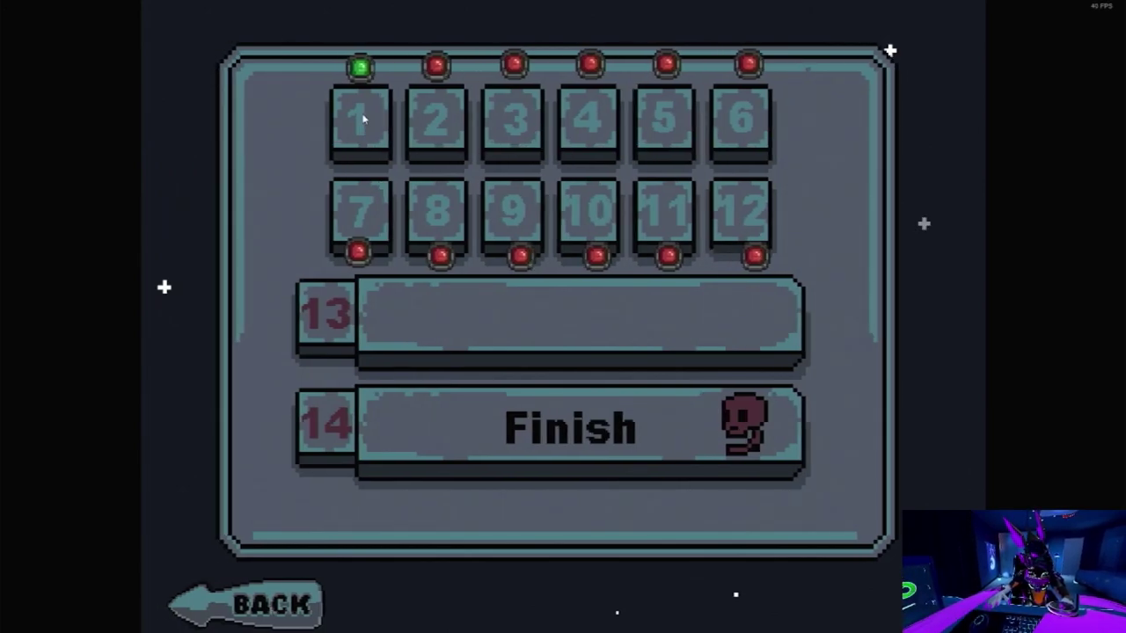
- Start level 1 and launch the doge, crashing and restarting several times
click(363, 119)
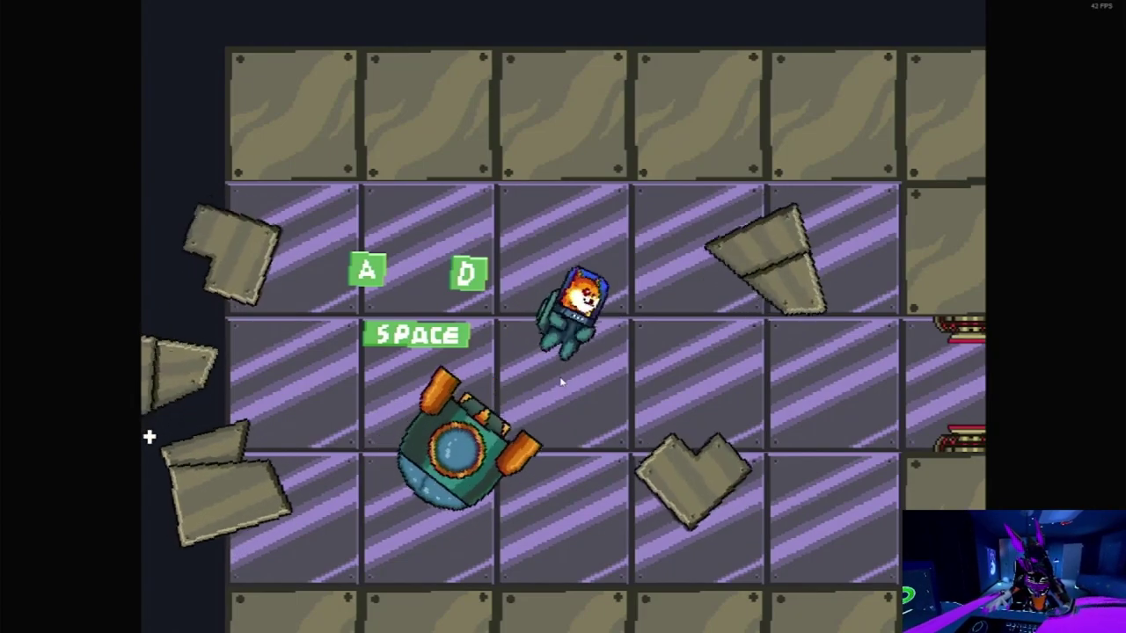
key(space)
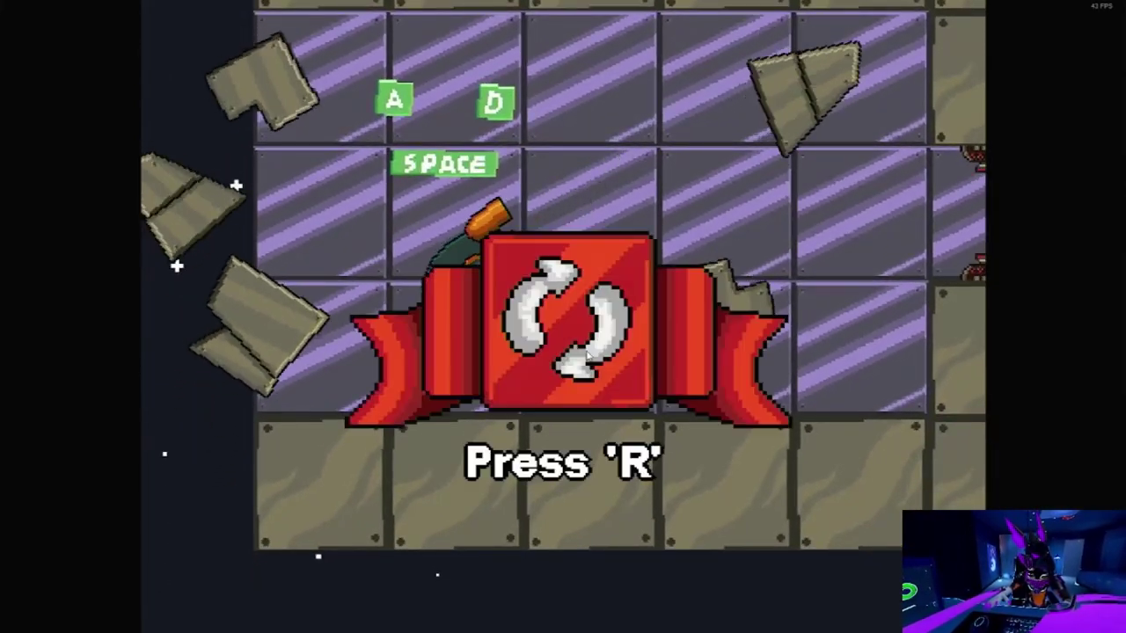
key(r)
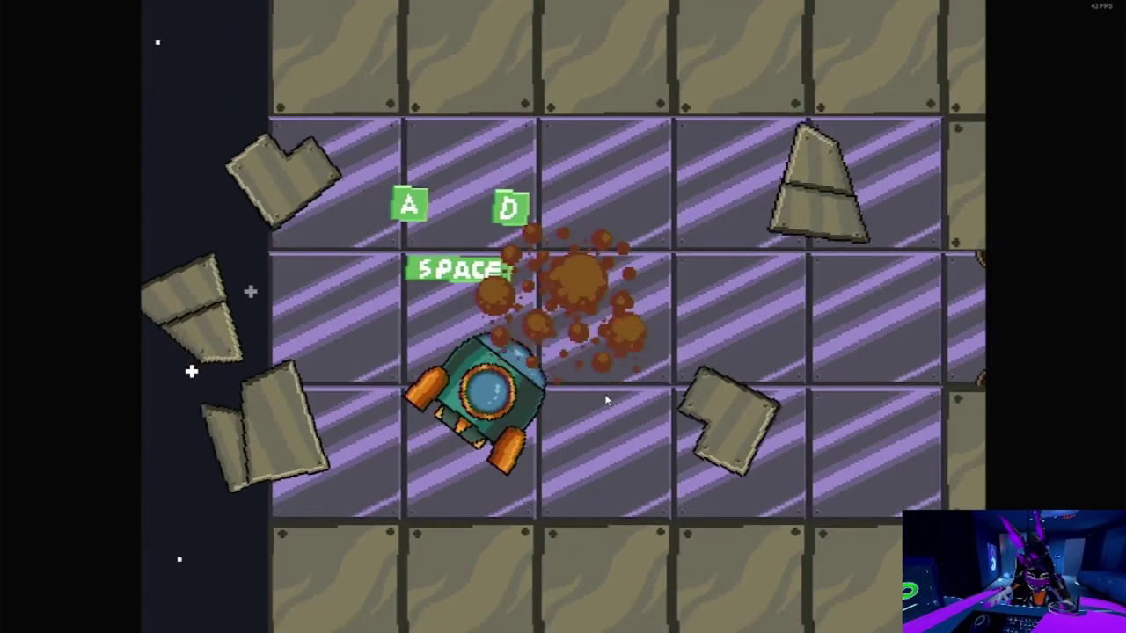
key(r)
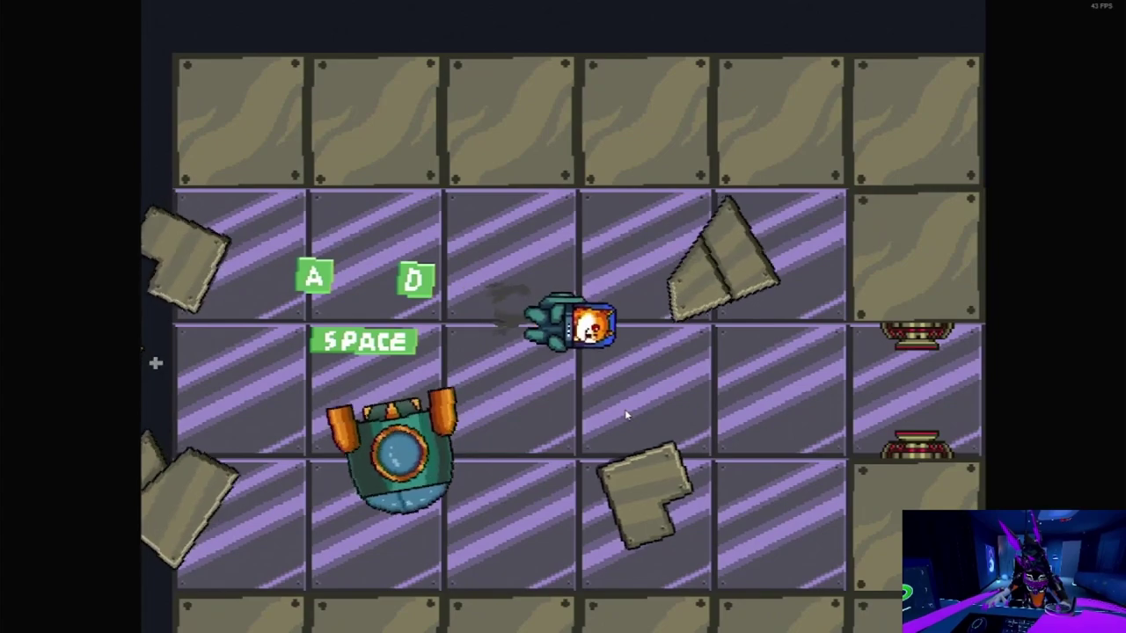
key(d)
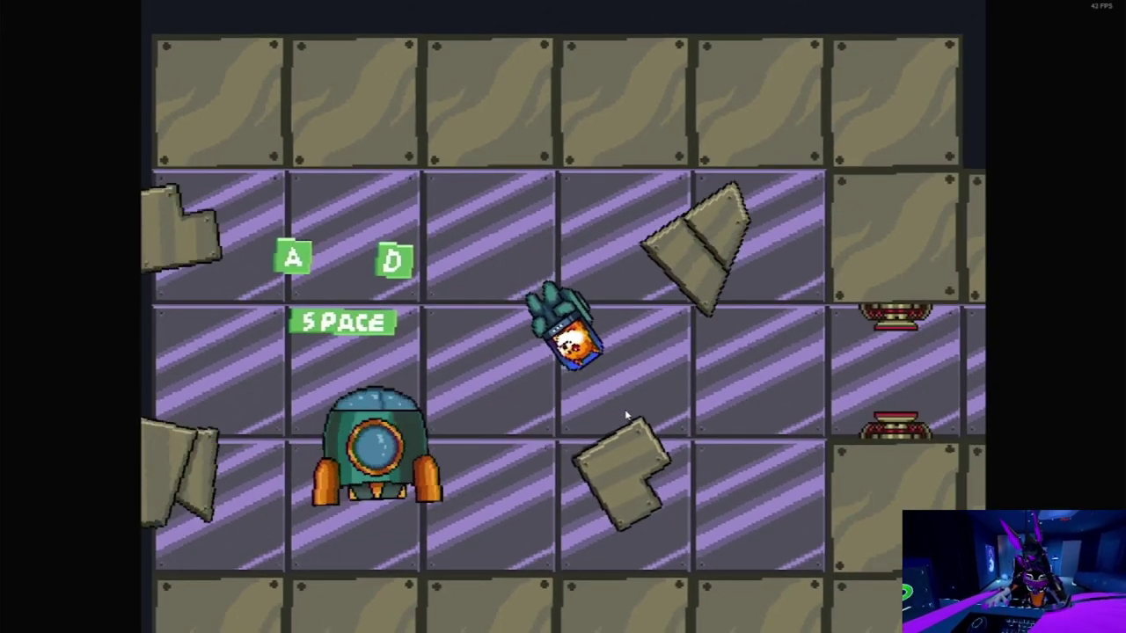
key(a)
key(space)
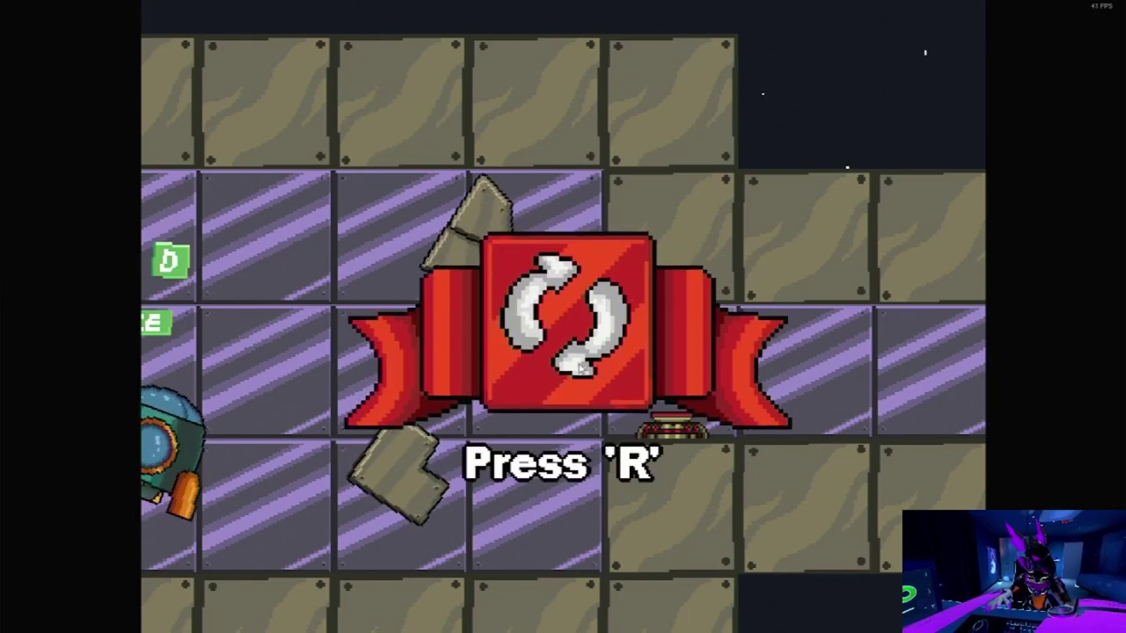
key(r)
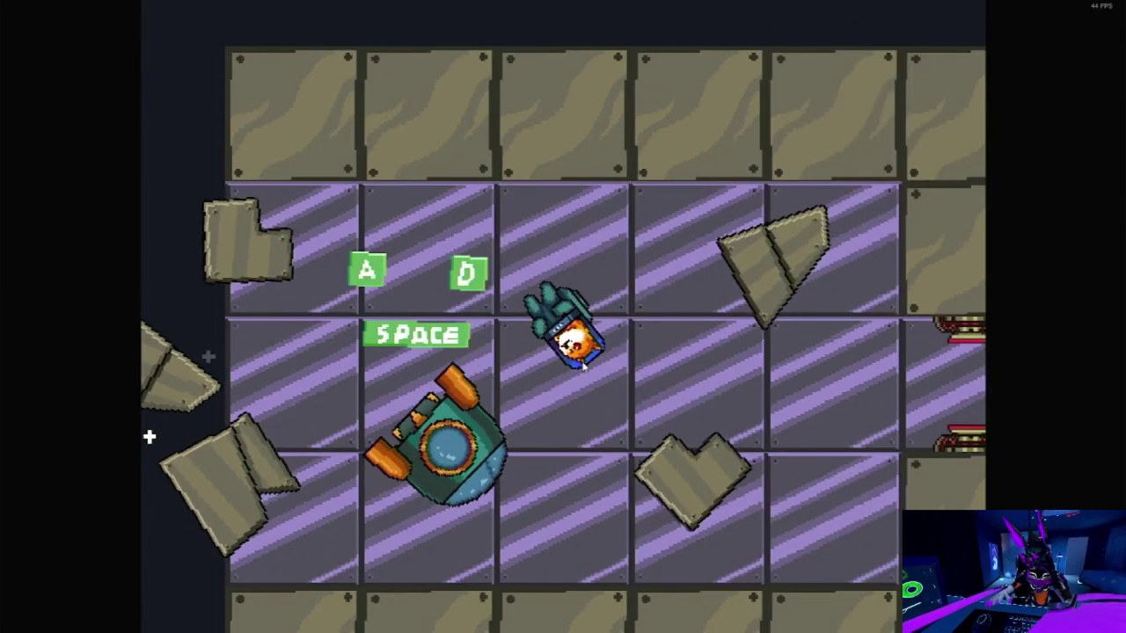
- Turn the doge right and thrust along the long corridor through the gap
key(a)
key(space)
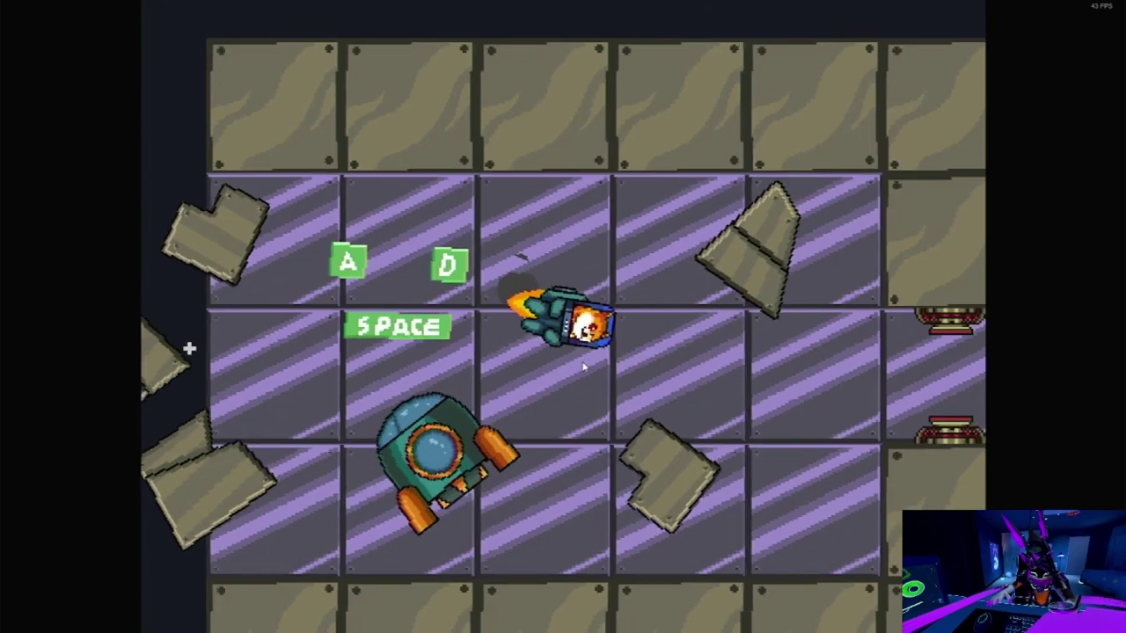
key(space)
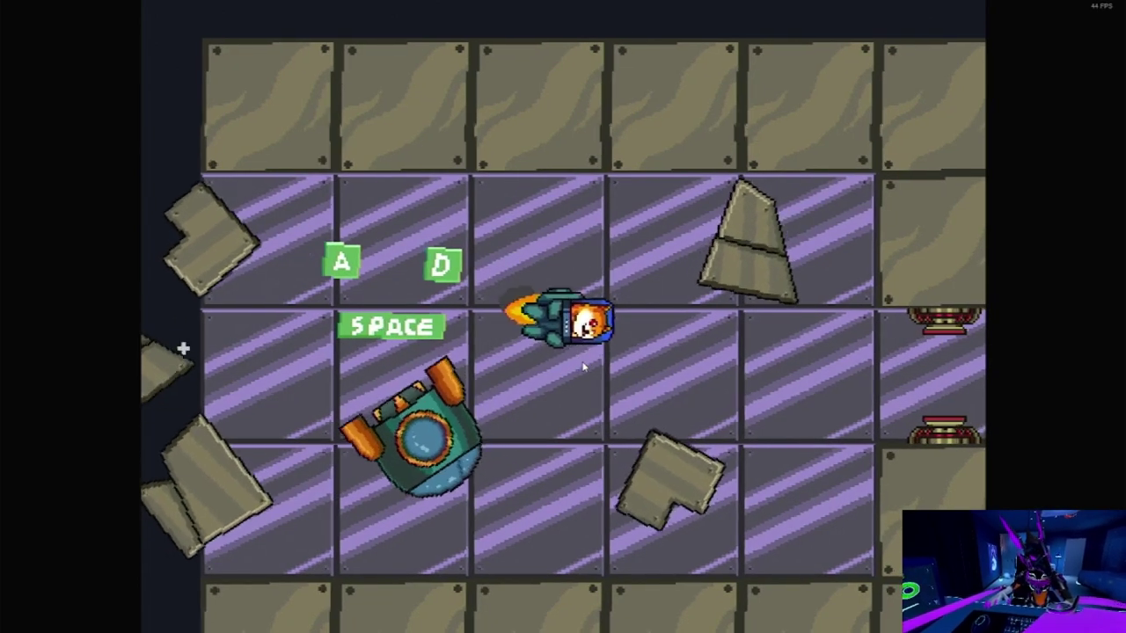
key(d)
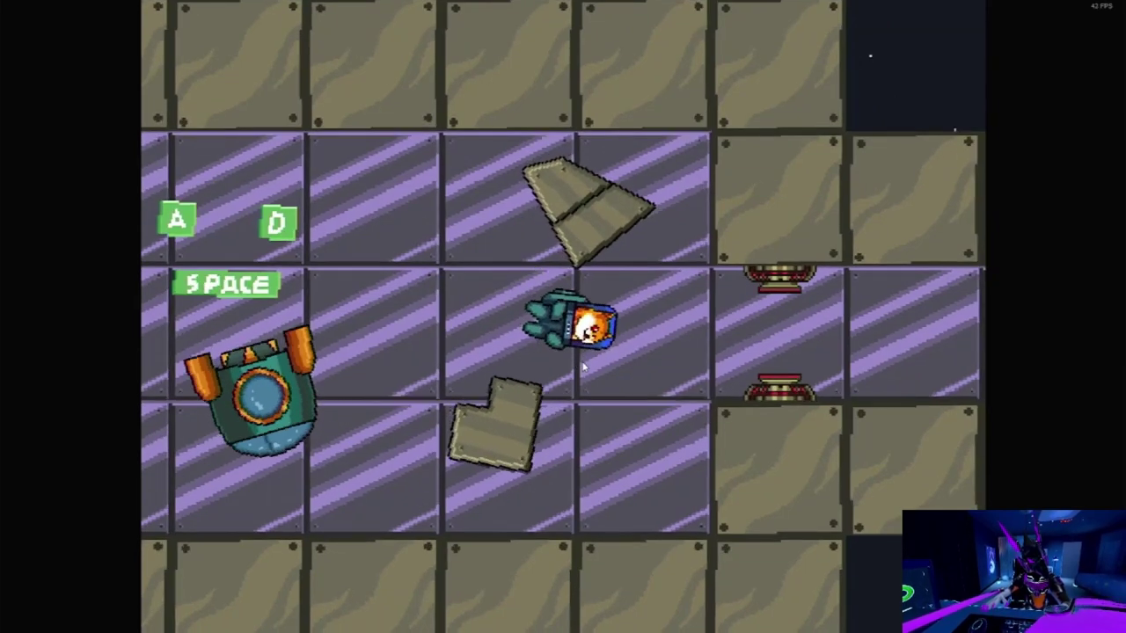
key(space)
key(space)
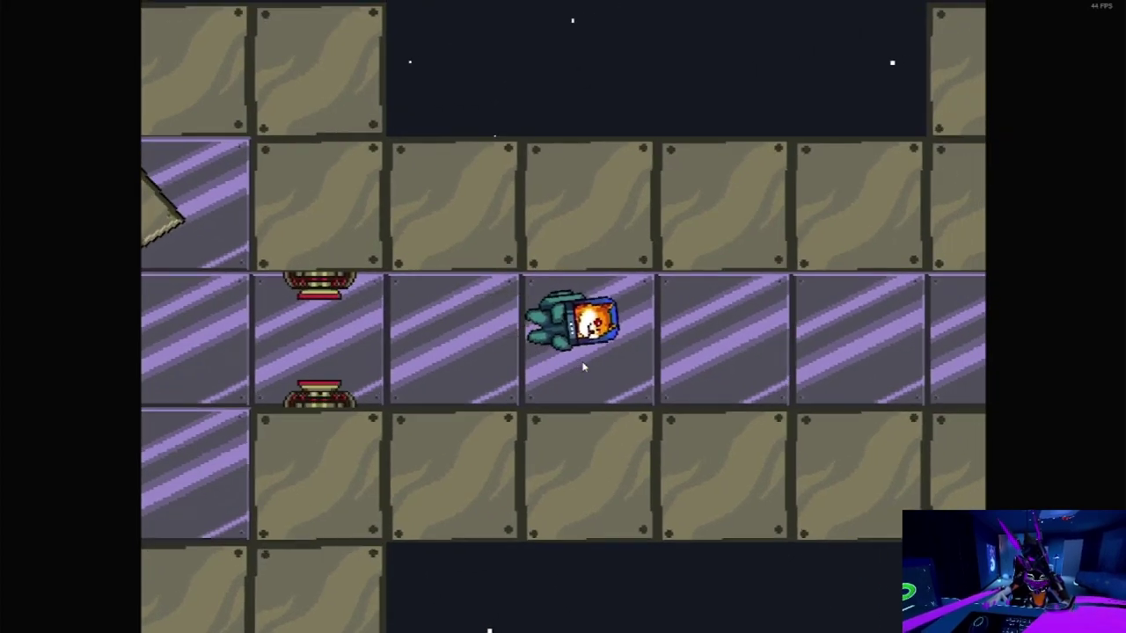
key(space)
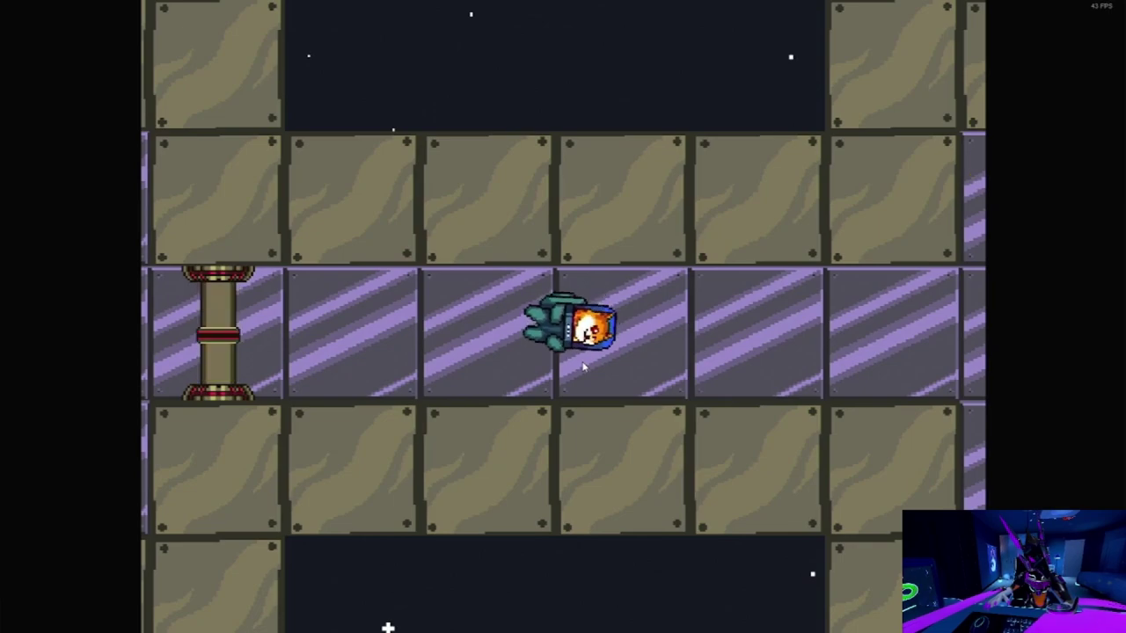
key(space)
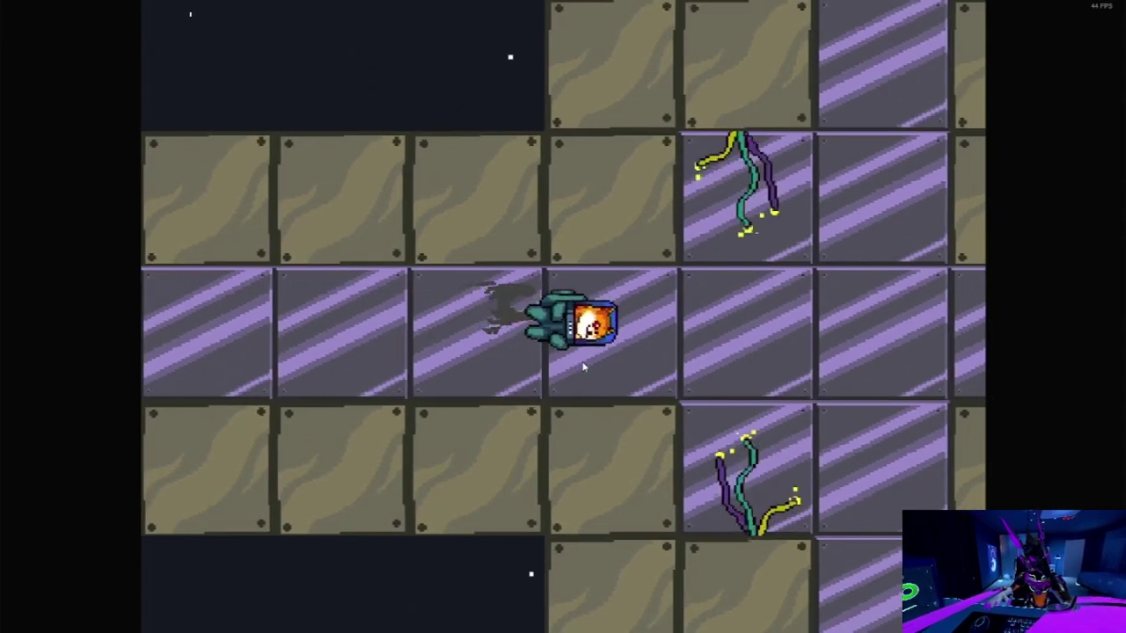
key(space)
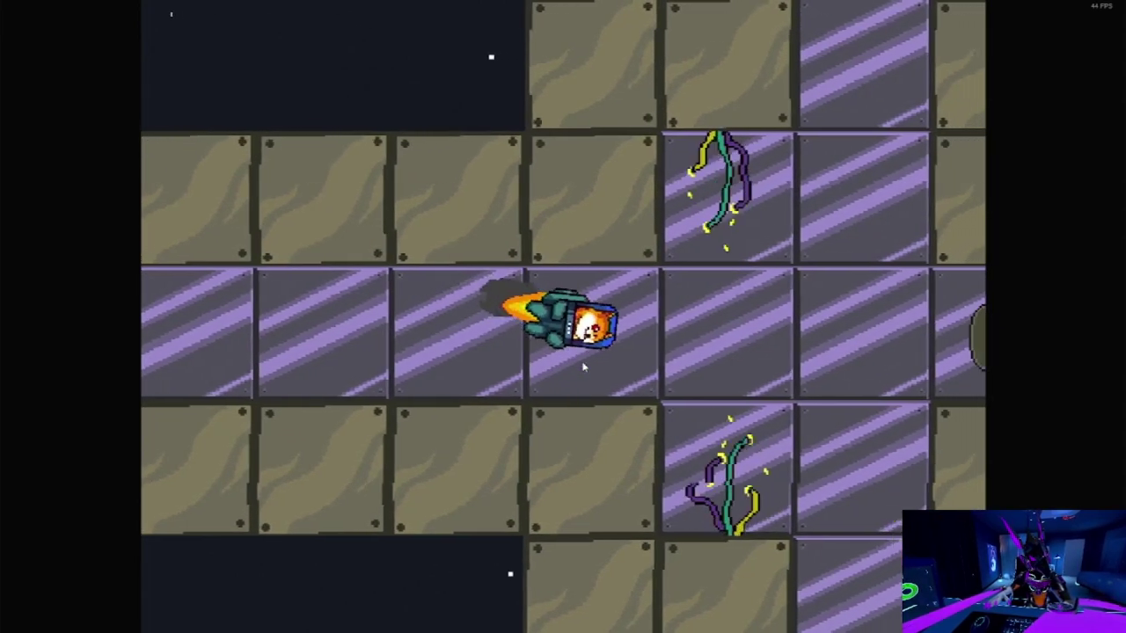
key(space)
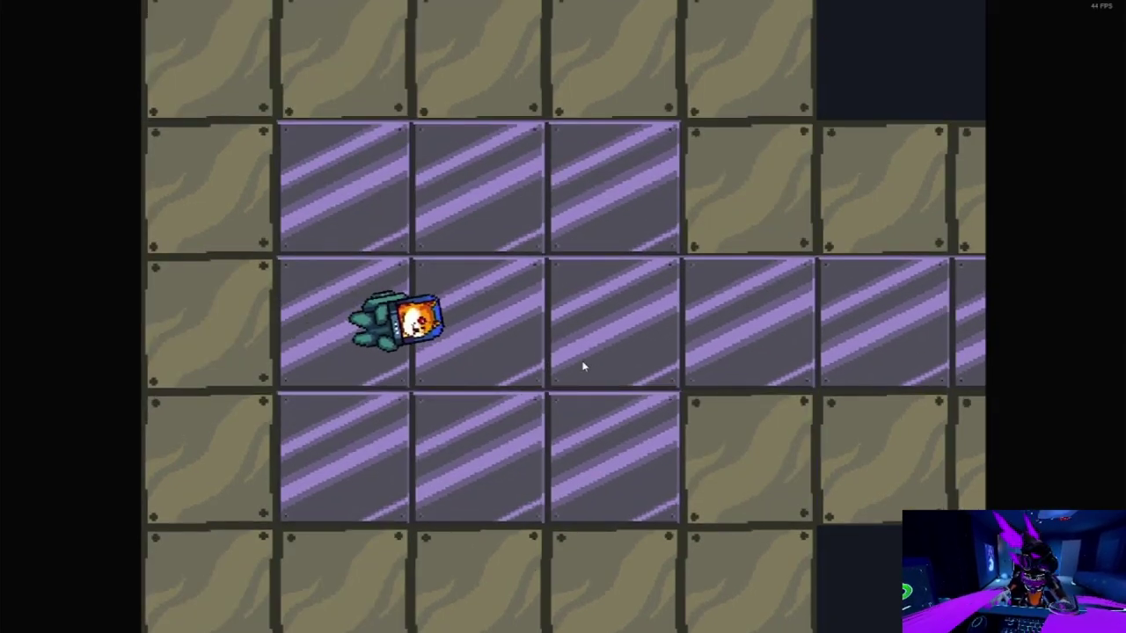
- Thrust the doge right across the chamber and through the passages to the corridor's end
key(space)
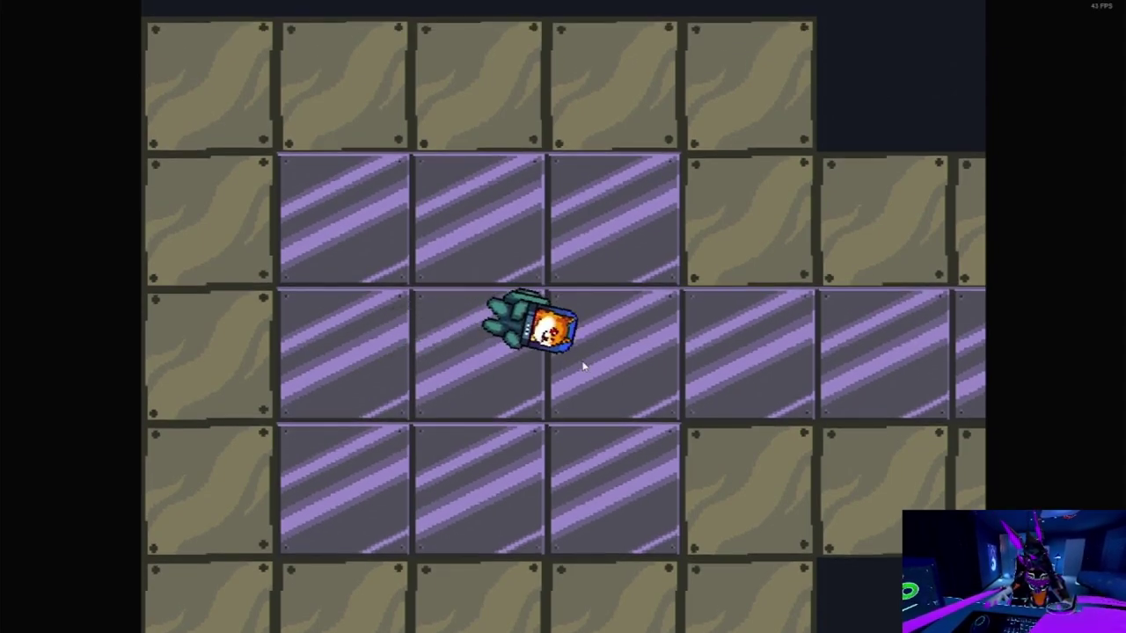
key(space)
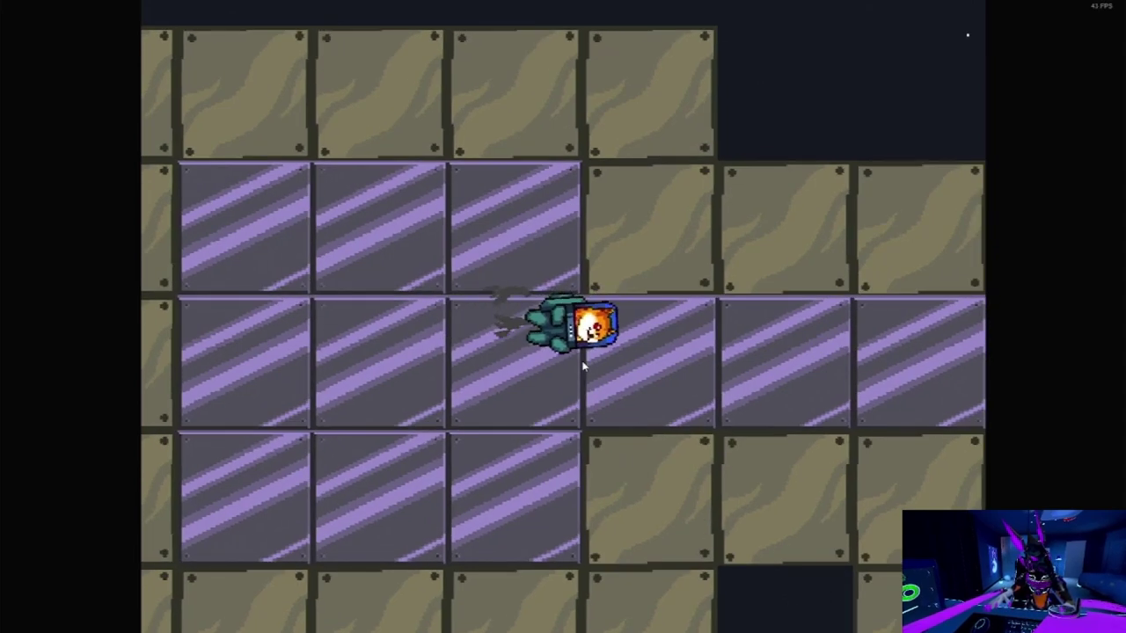
key(space)
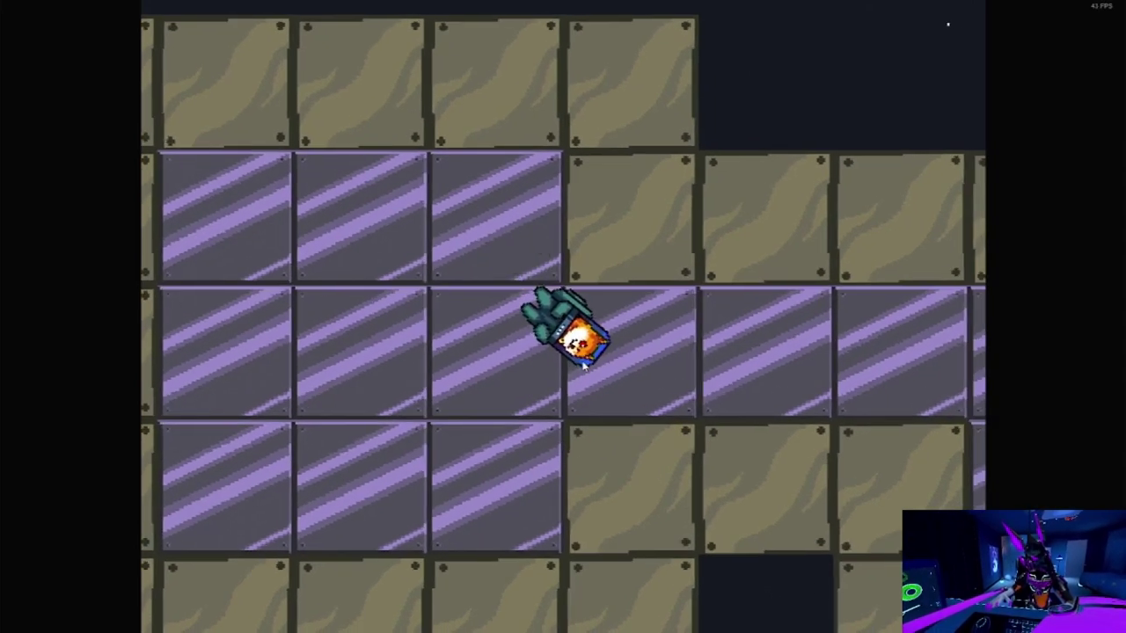
key(space)
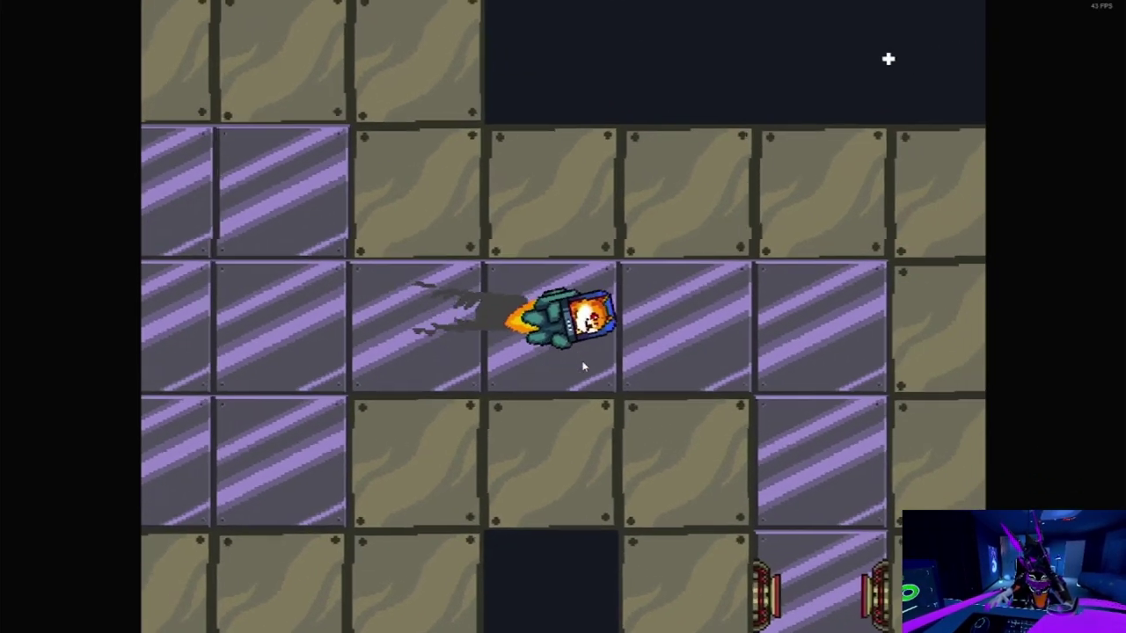
key(space)
key(space)
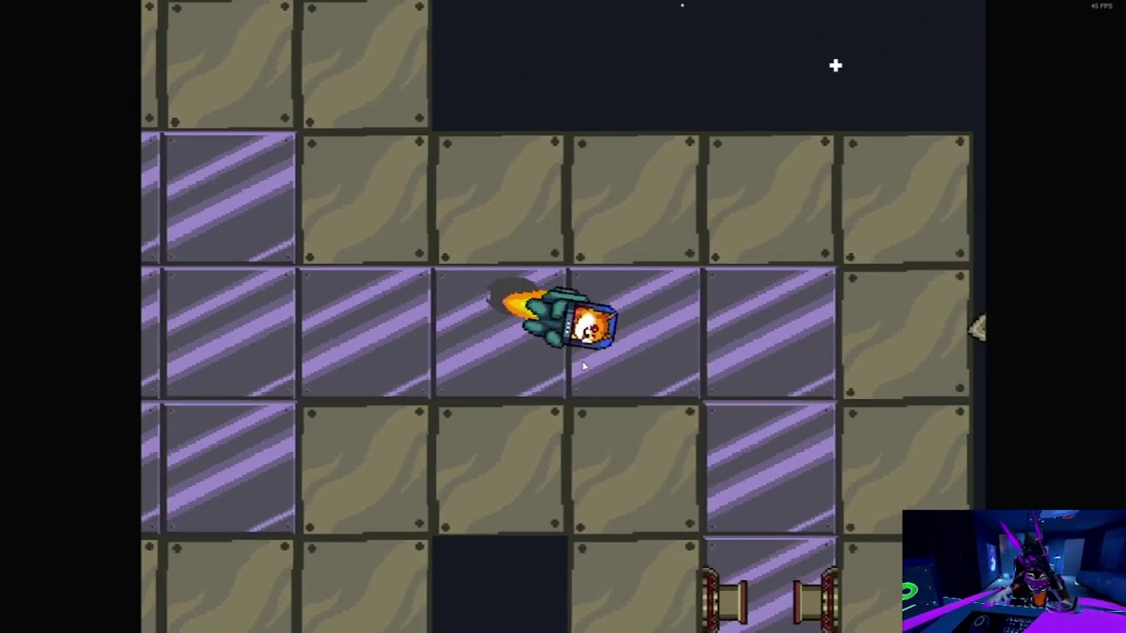
key(space)
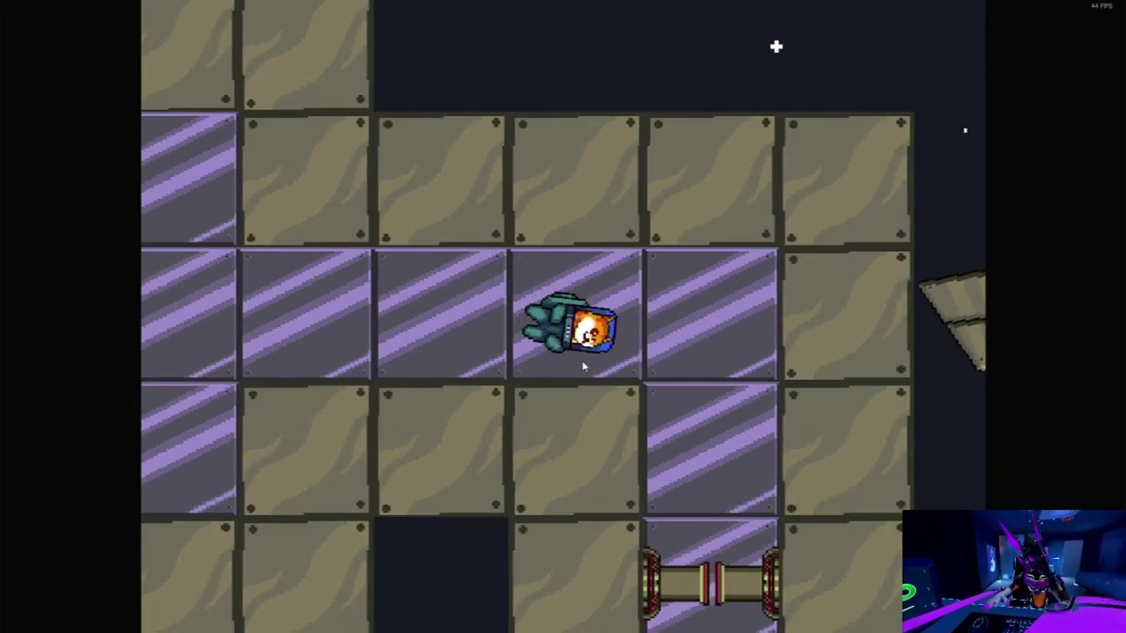
key(space)
key(space)
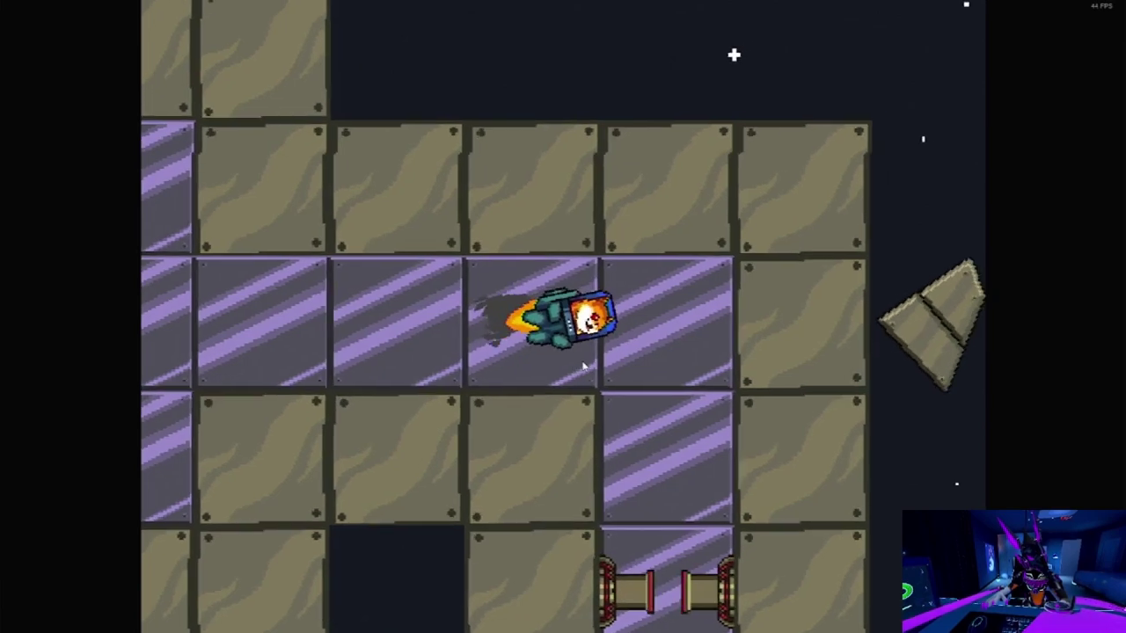
key(space)
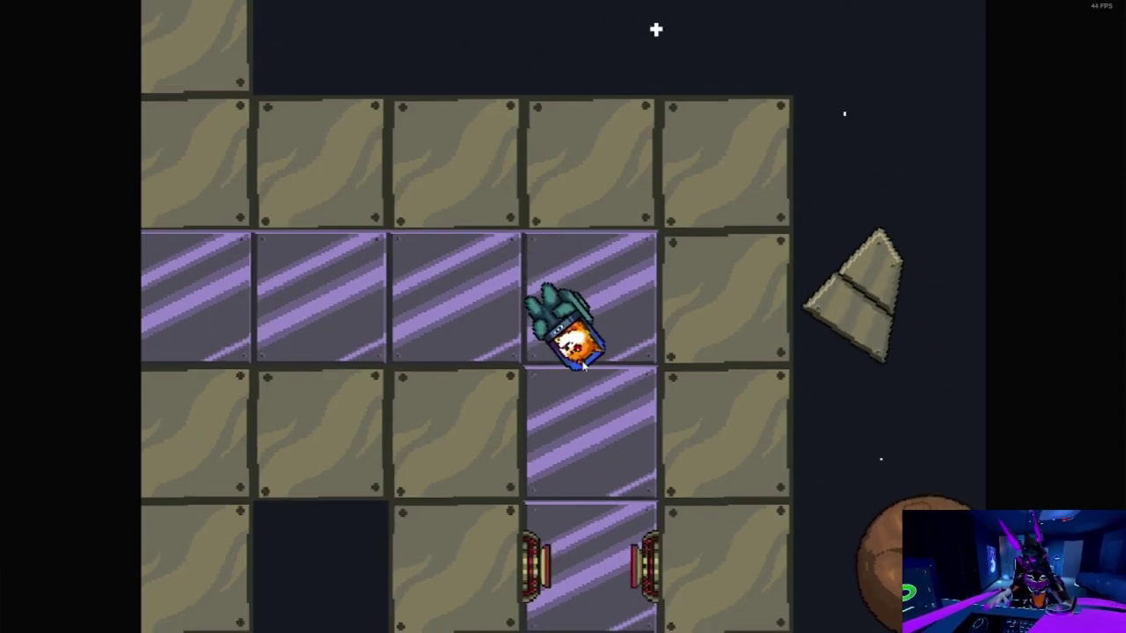
- Descend the shaft past the laser gate, crashing into a spinning saw
key(space)
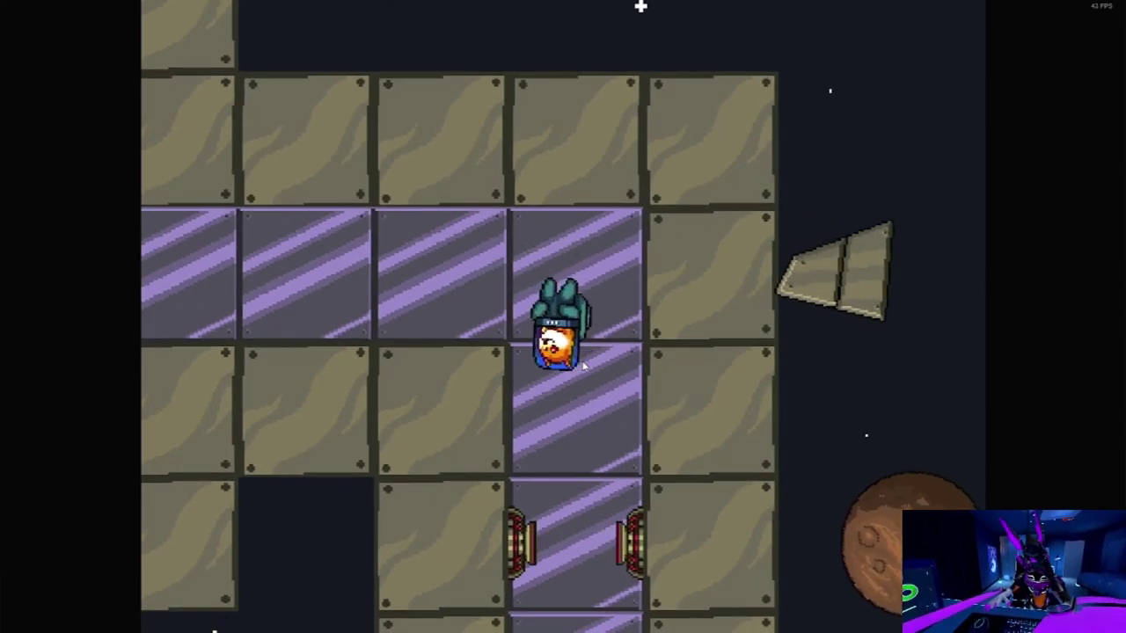
key(space)
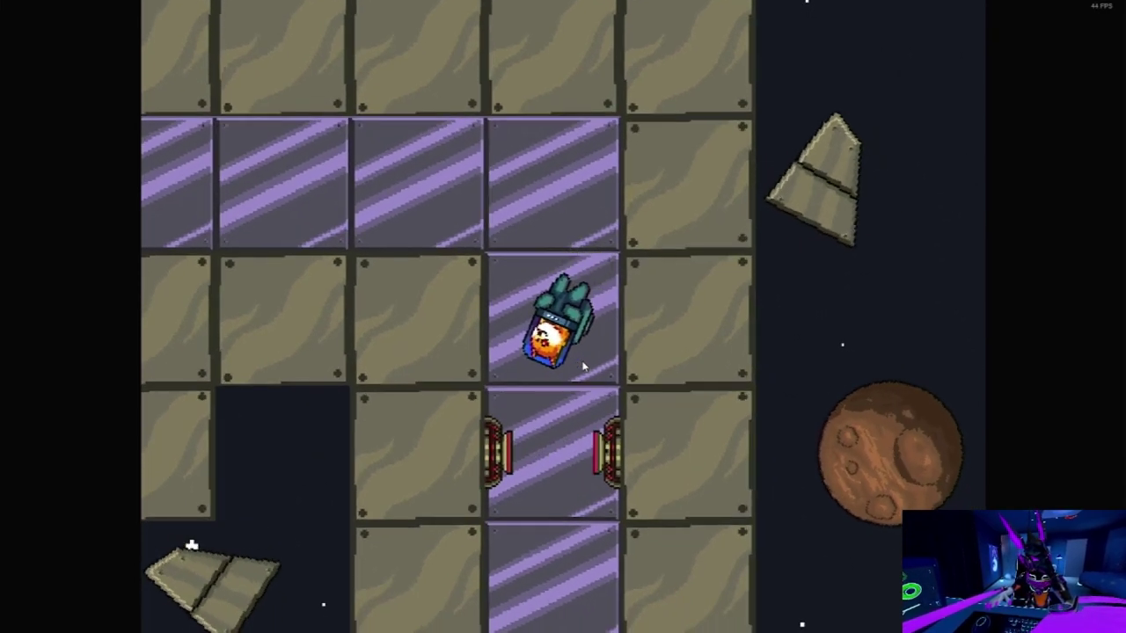
key(space)
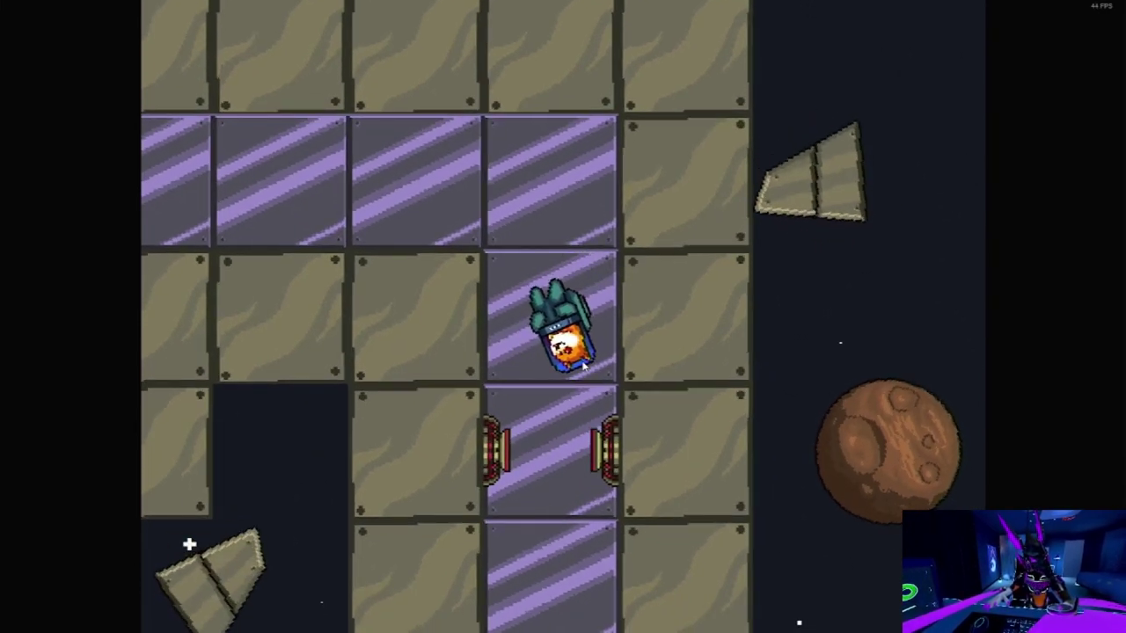
key(space)
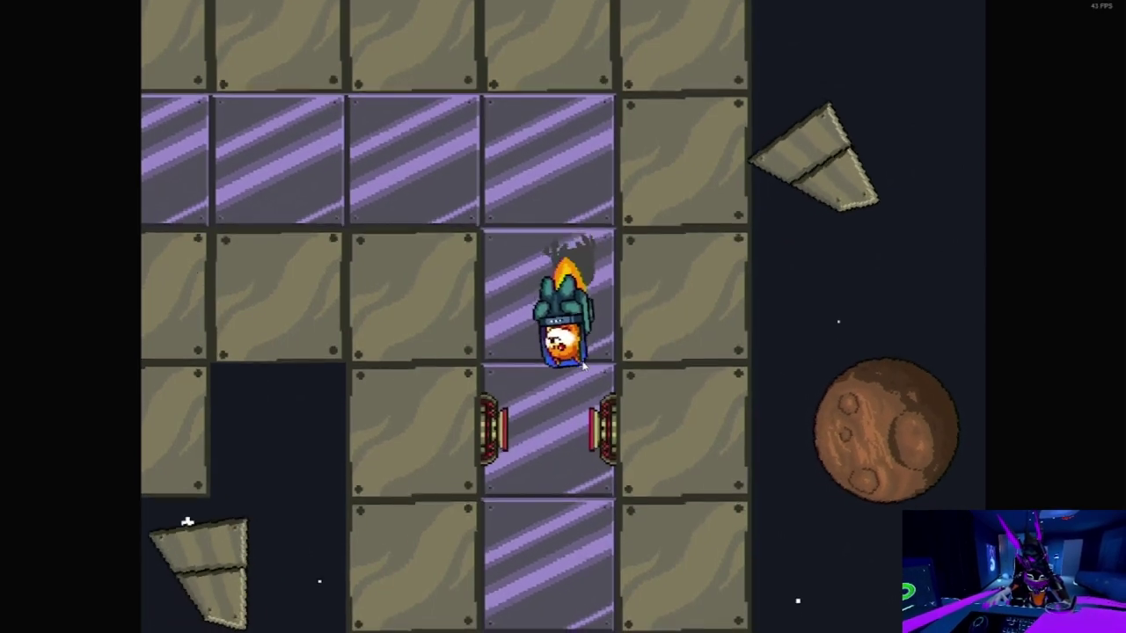
key(space)
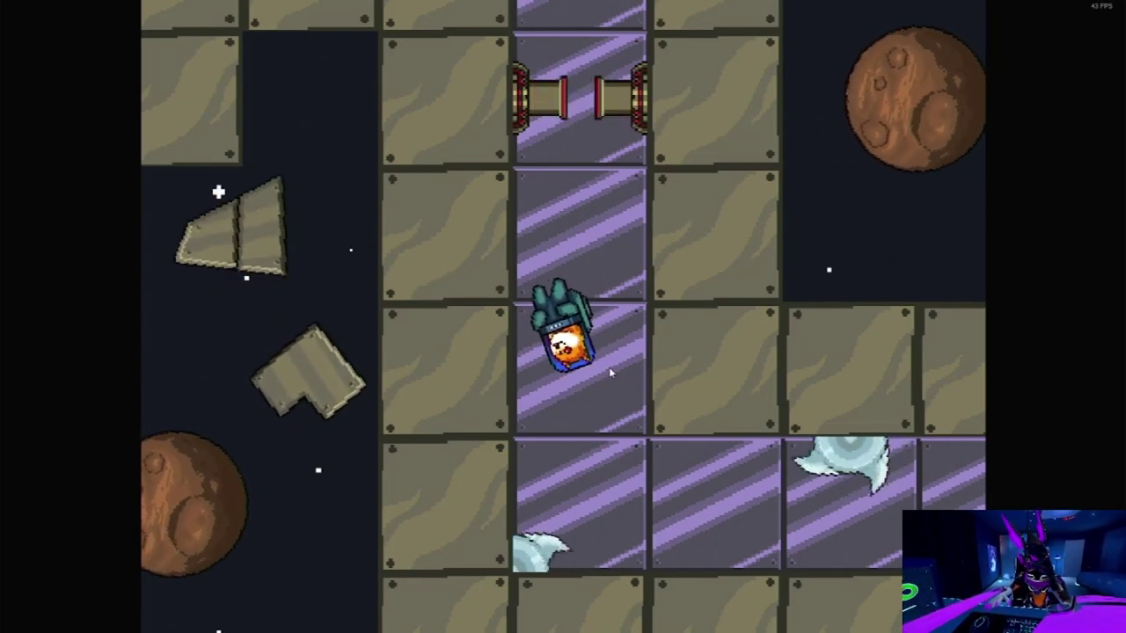
key(space)
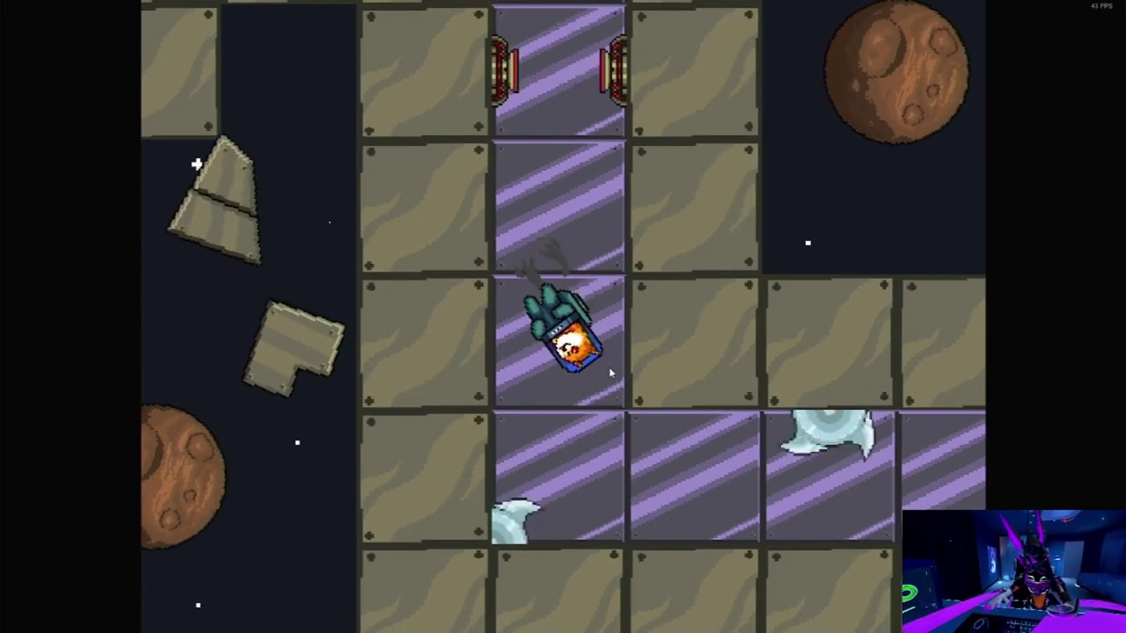
key(space)
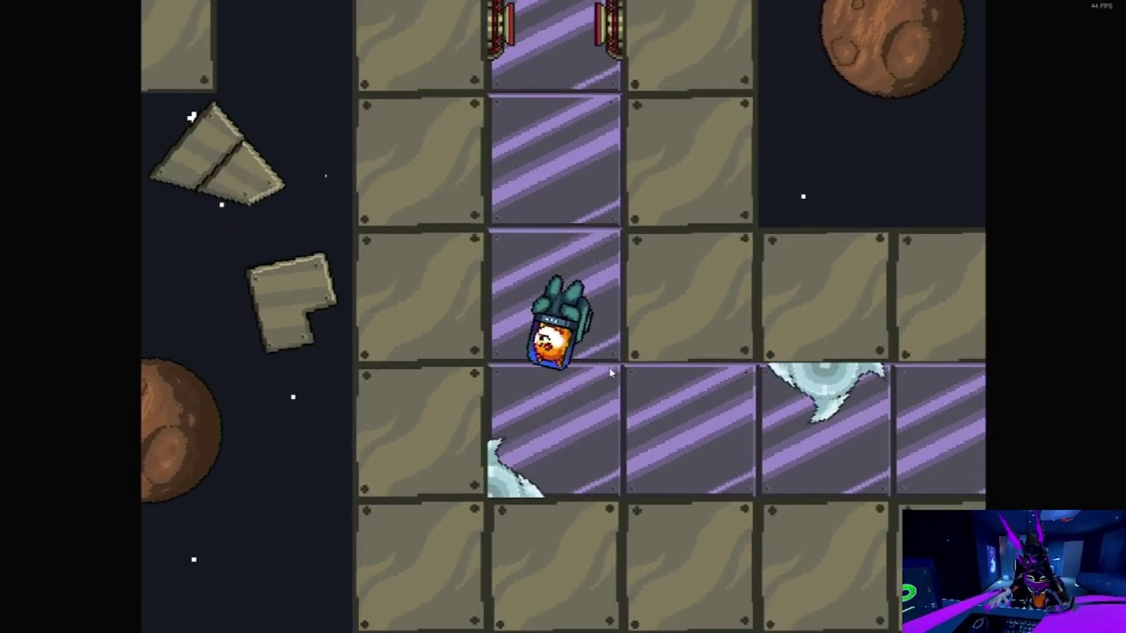
key(space)
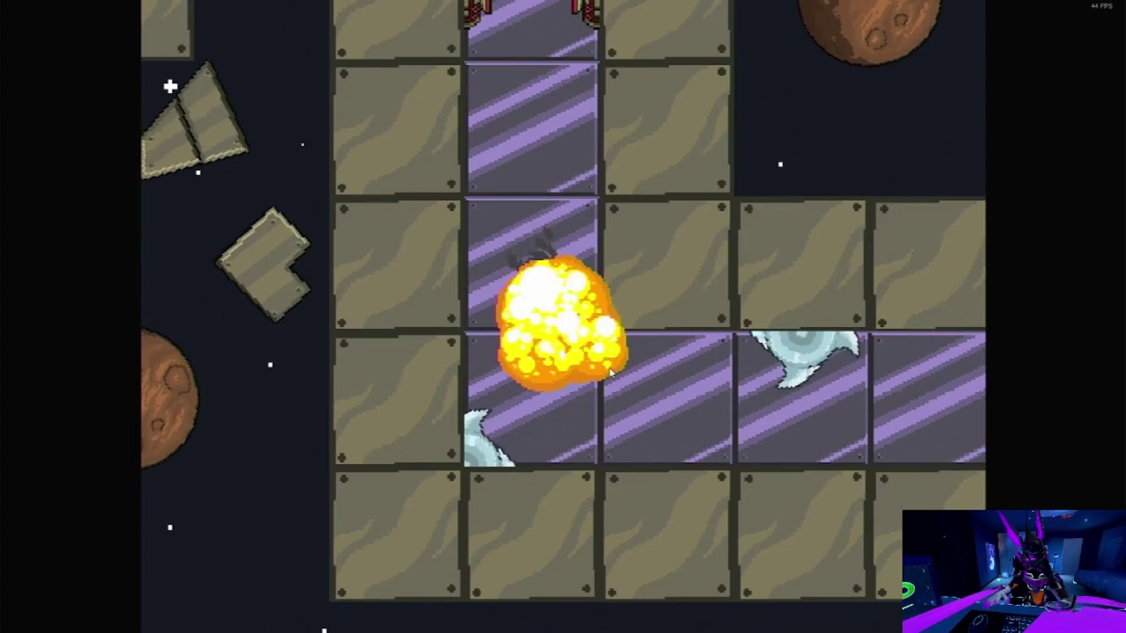
key(r)
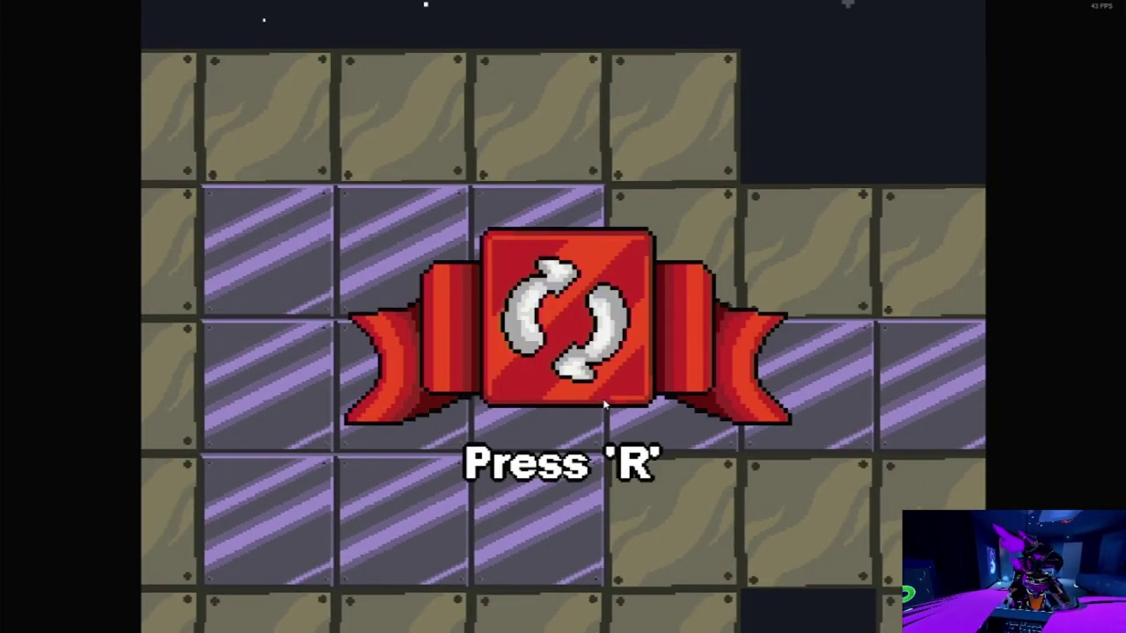
- Restart twice, flying the rocket right and down the shaft each time
key(r)
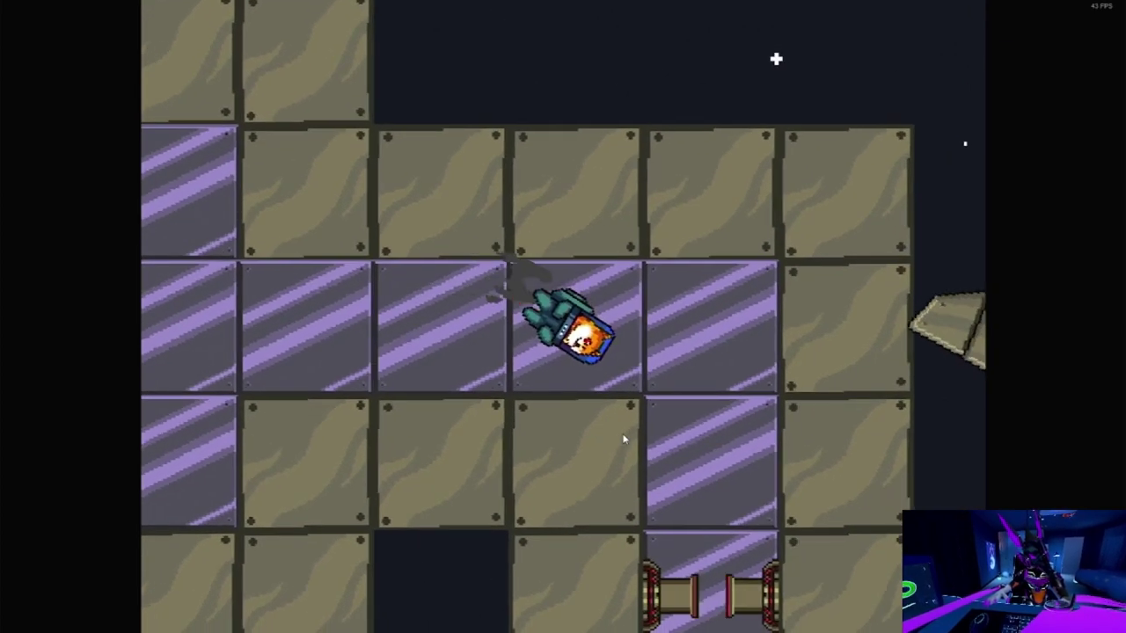
key(w)
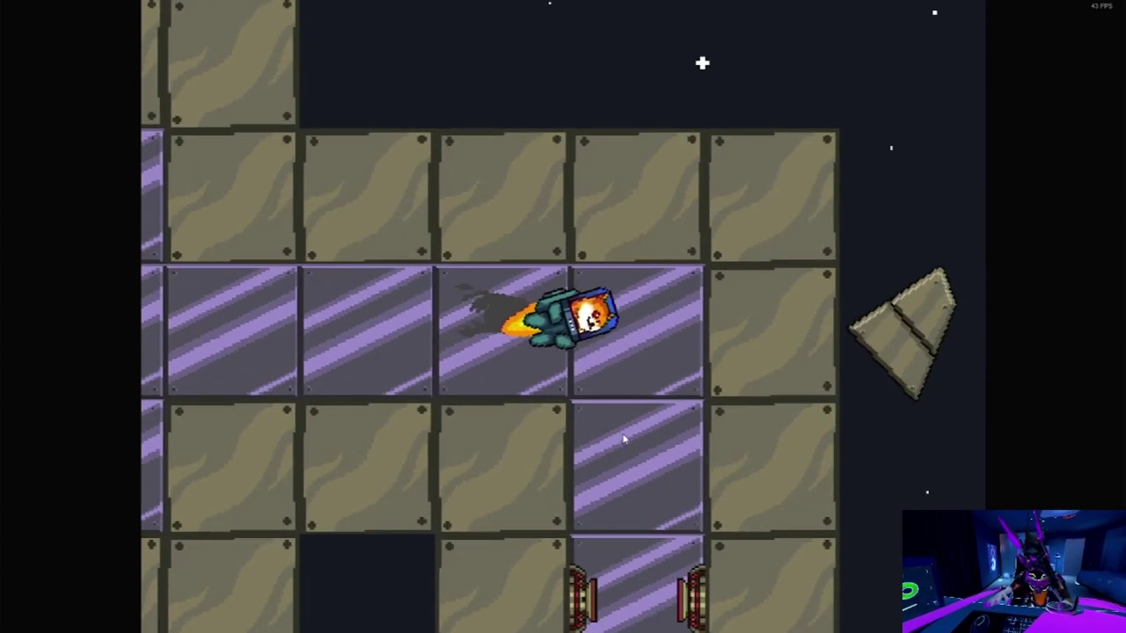
key(w)
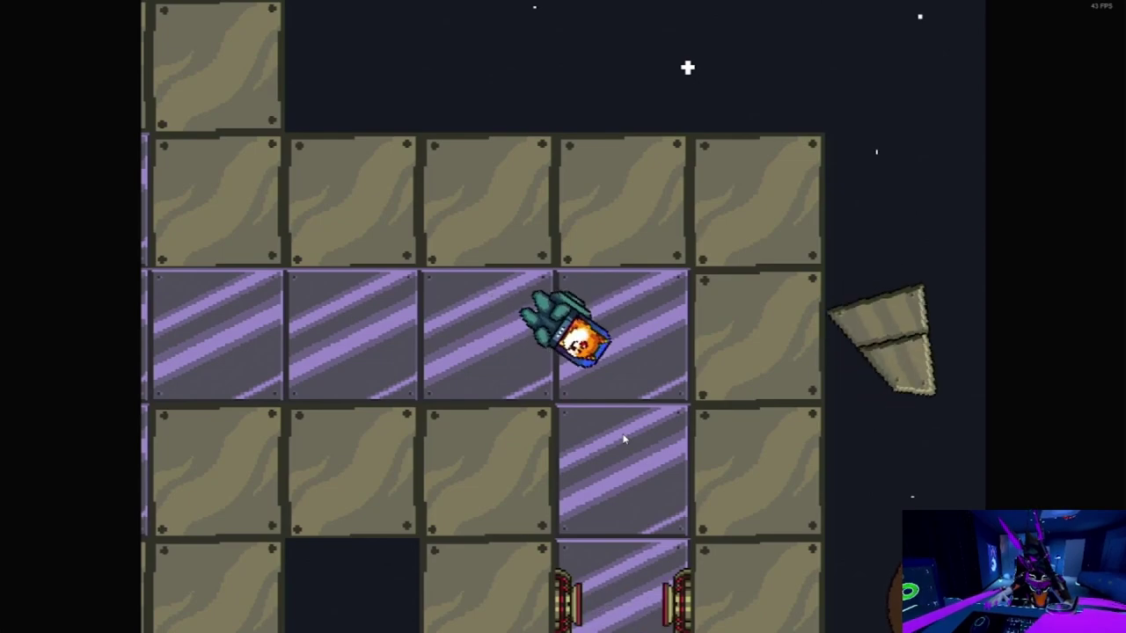
key(w)
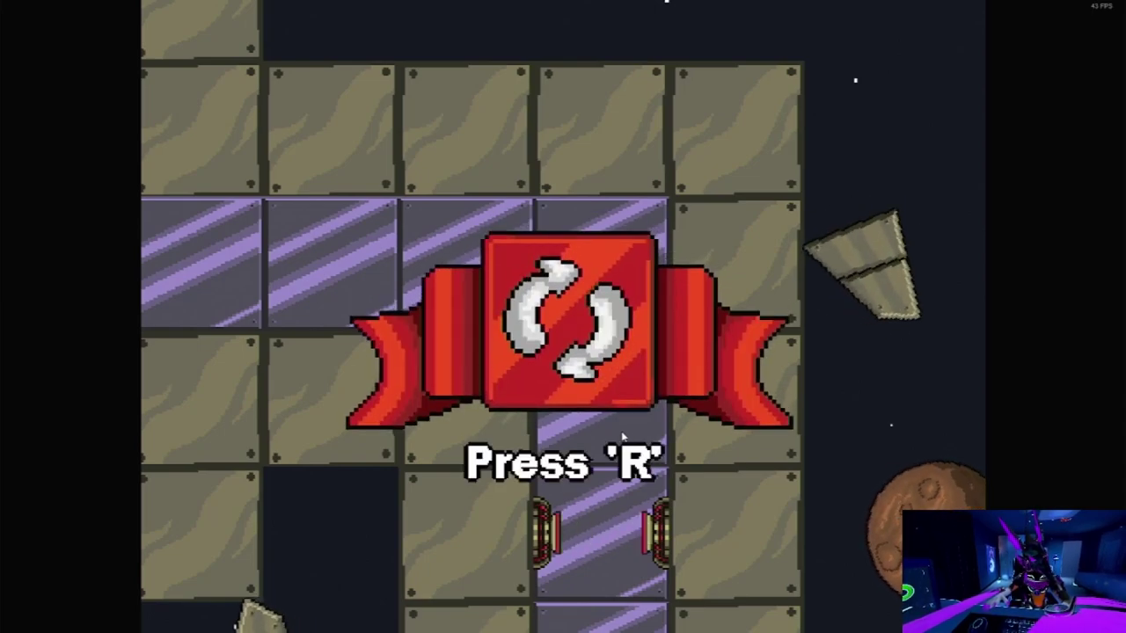
key(r)
key(w)
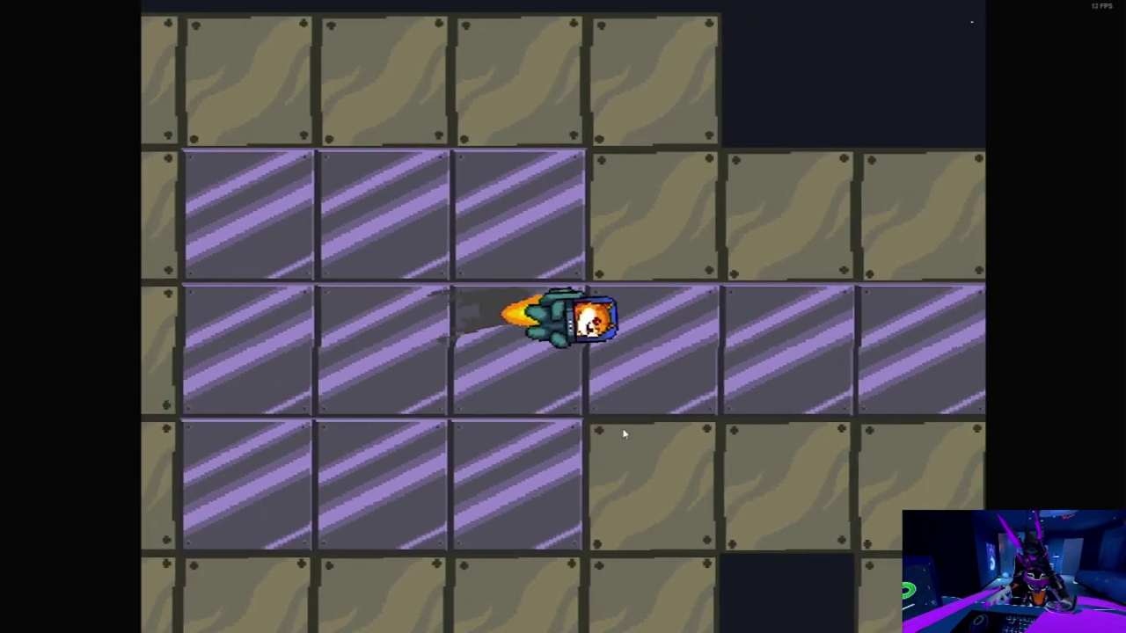
key(w)
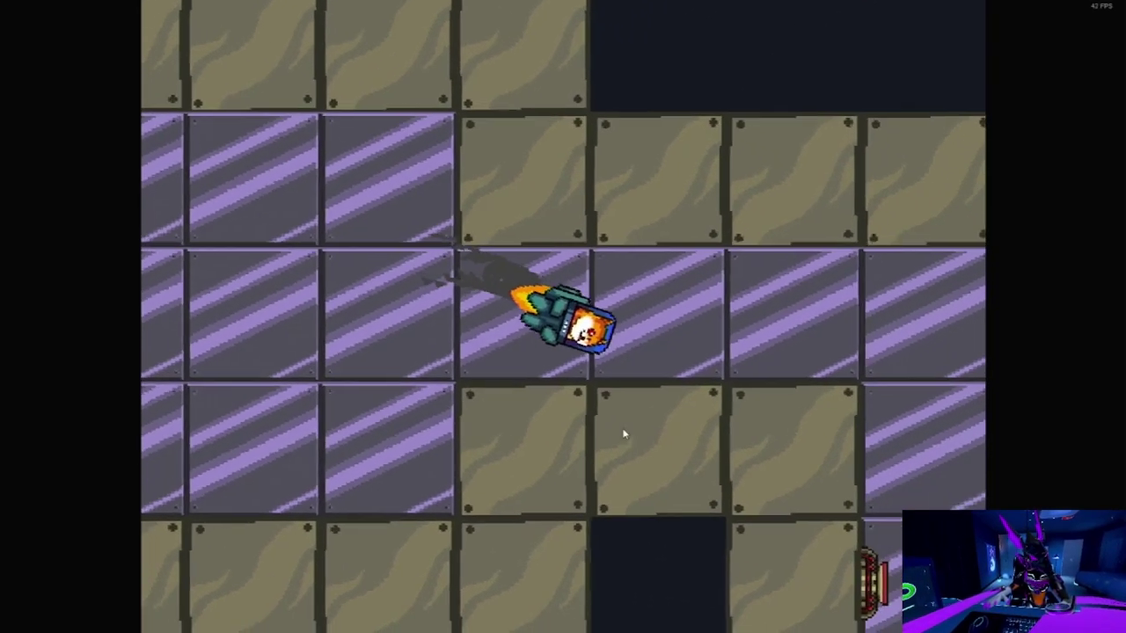
key(w)
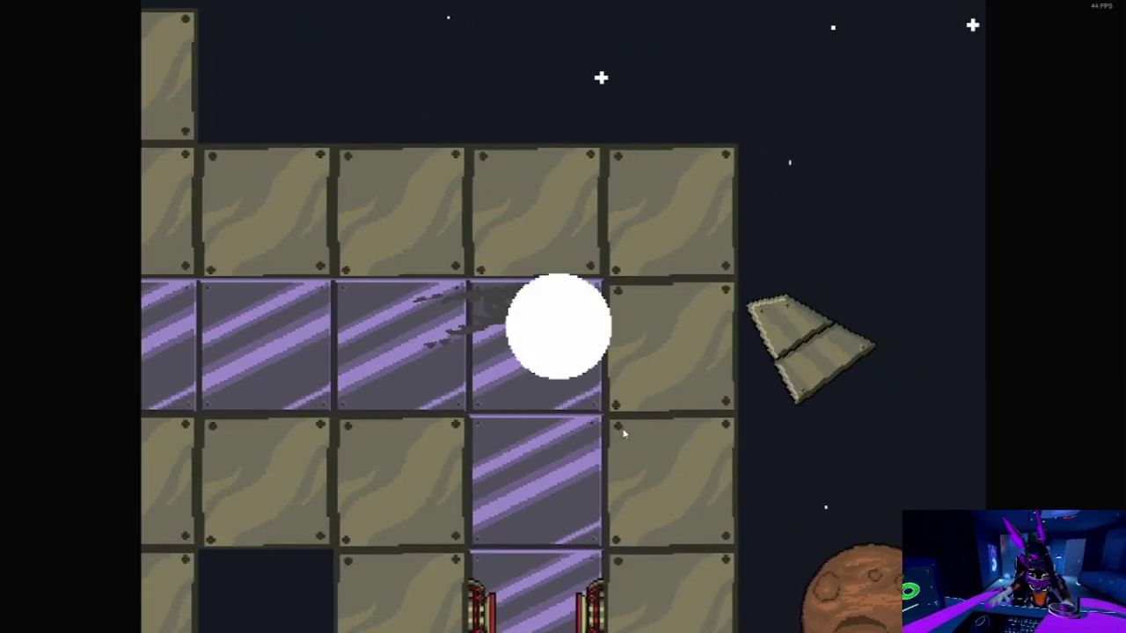
- Restart again and feather thrust up the shaft until exploding at the laser gate
key(r)
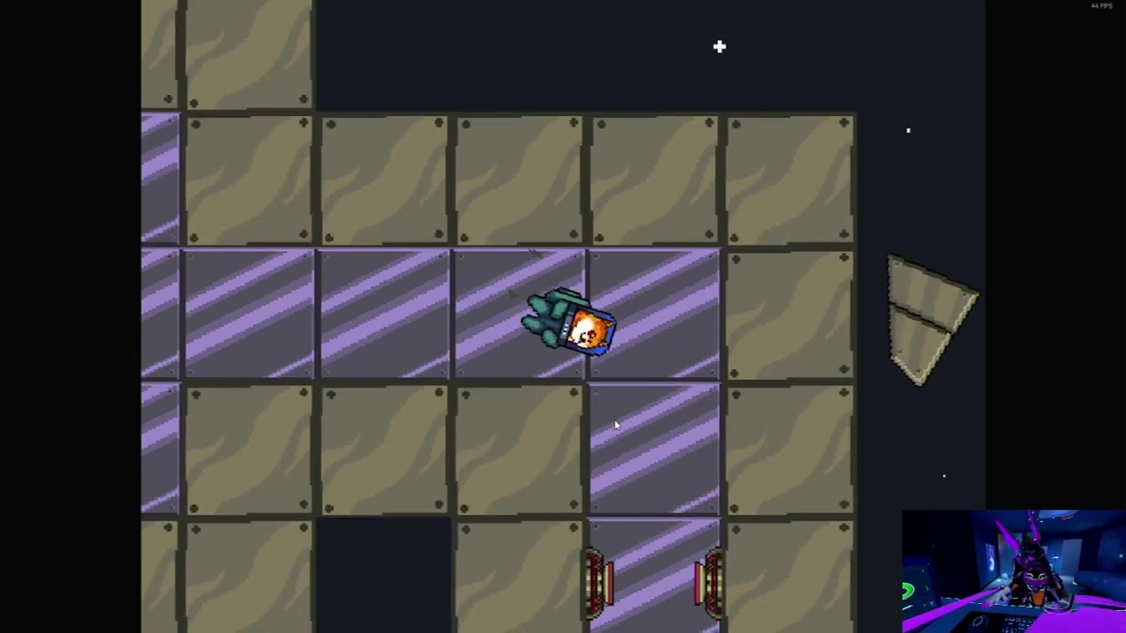
key(w)
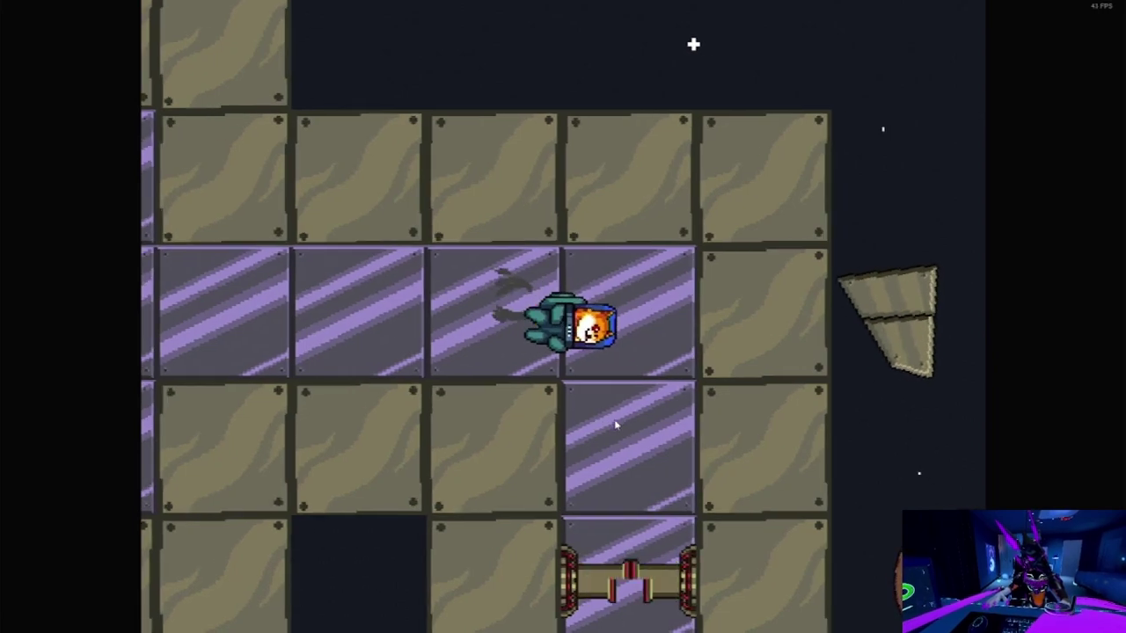
key(w)
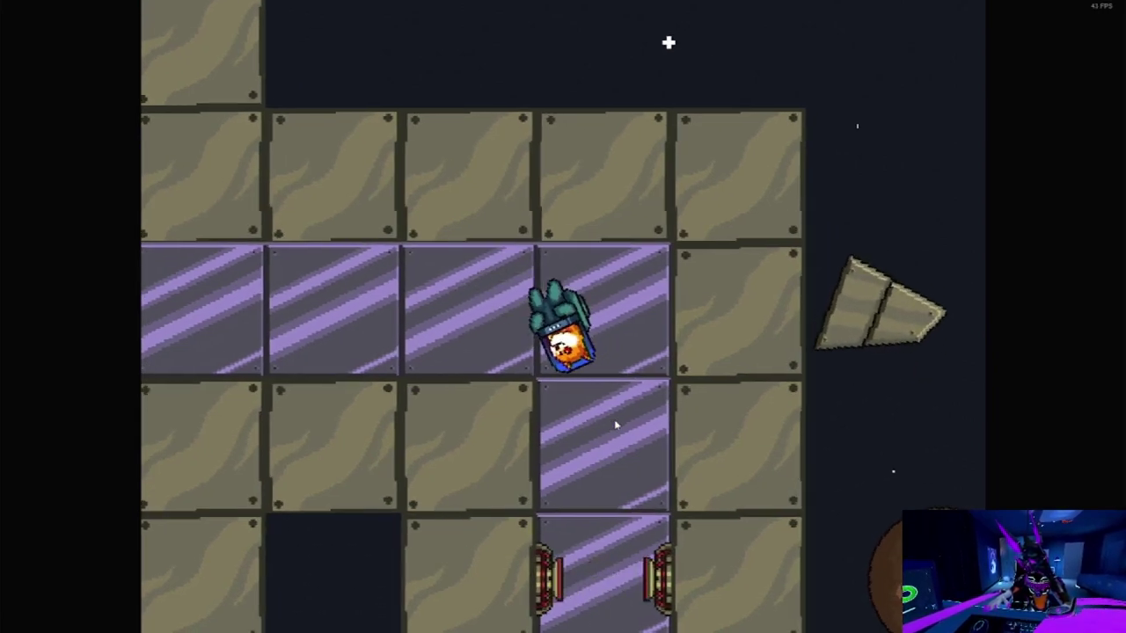
key(w)
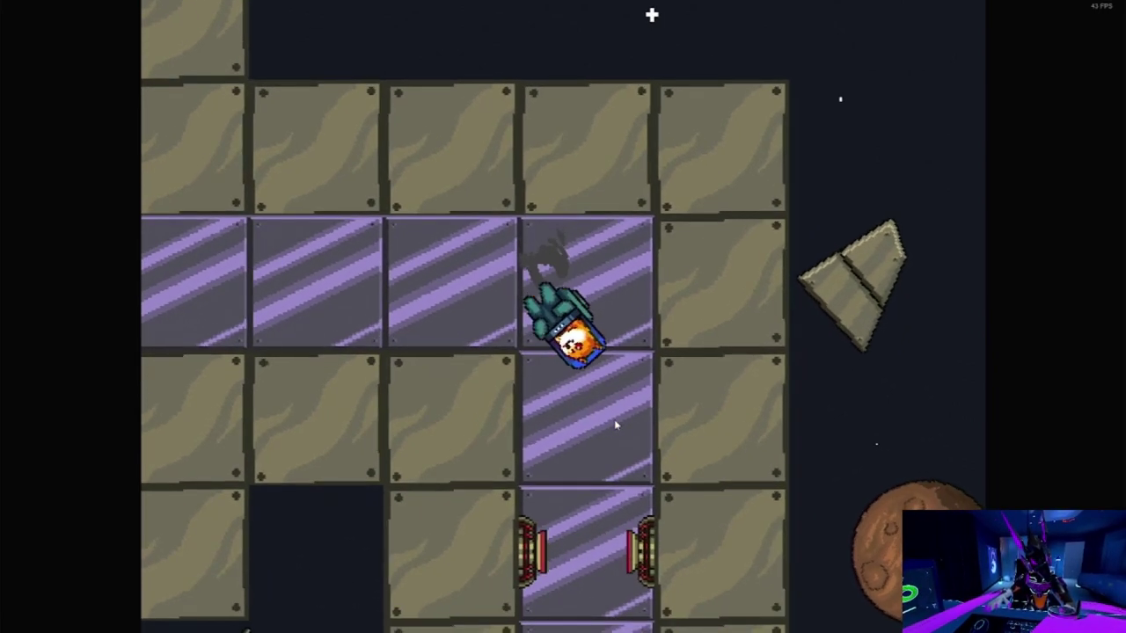
key(w)
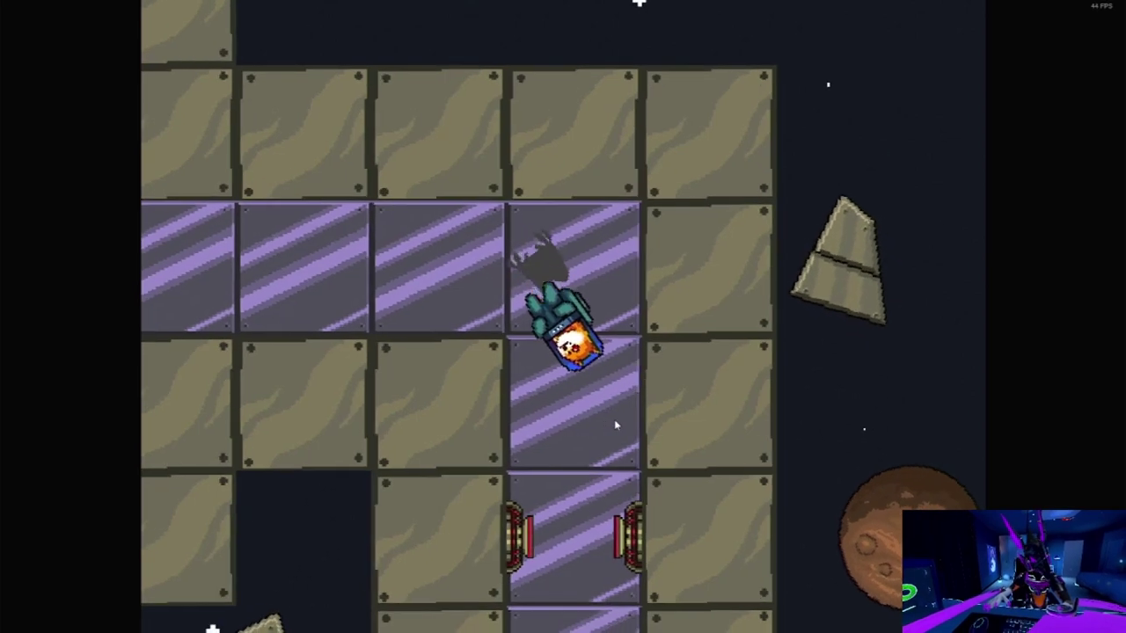
key(w)
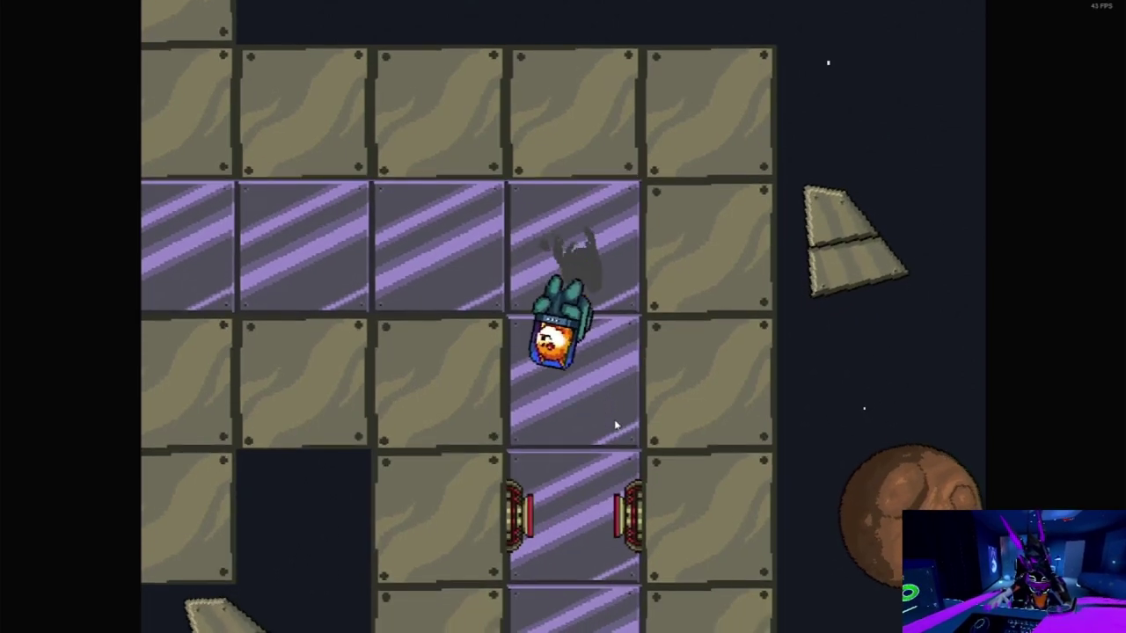
key(w)
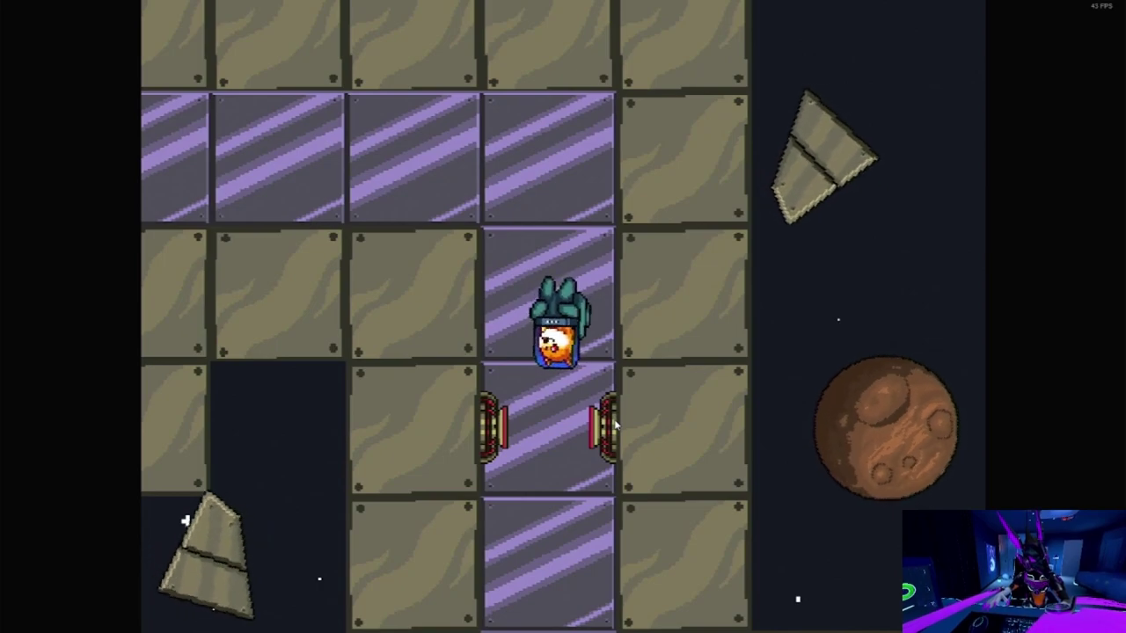
key(w)
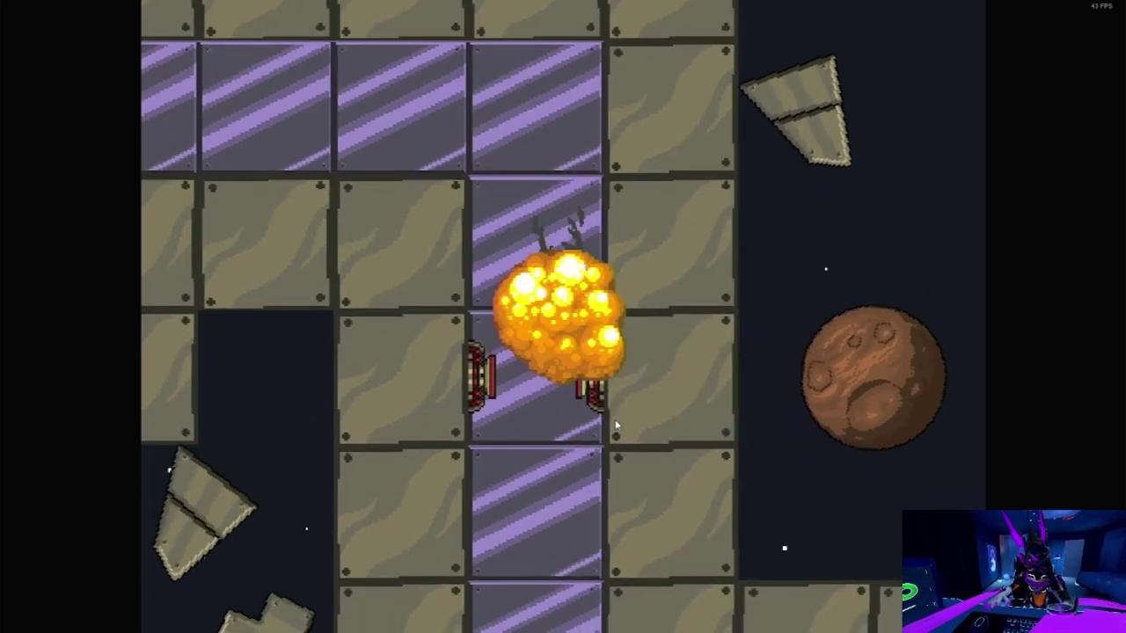
- Restart, pulse thrust to time the laser gate, and climb toward the saw-blade corridor
key(r)
key(w)
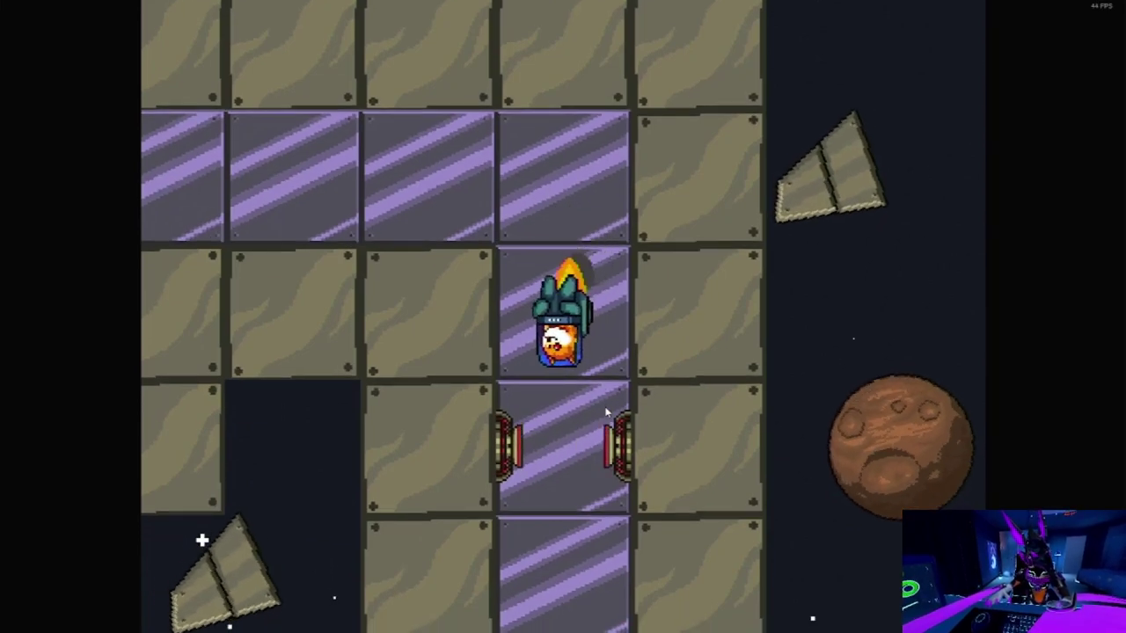
key(w)
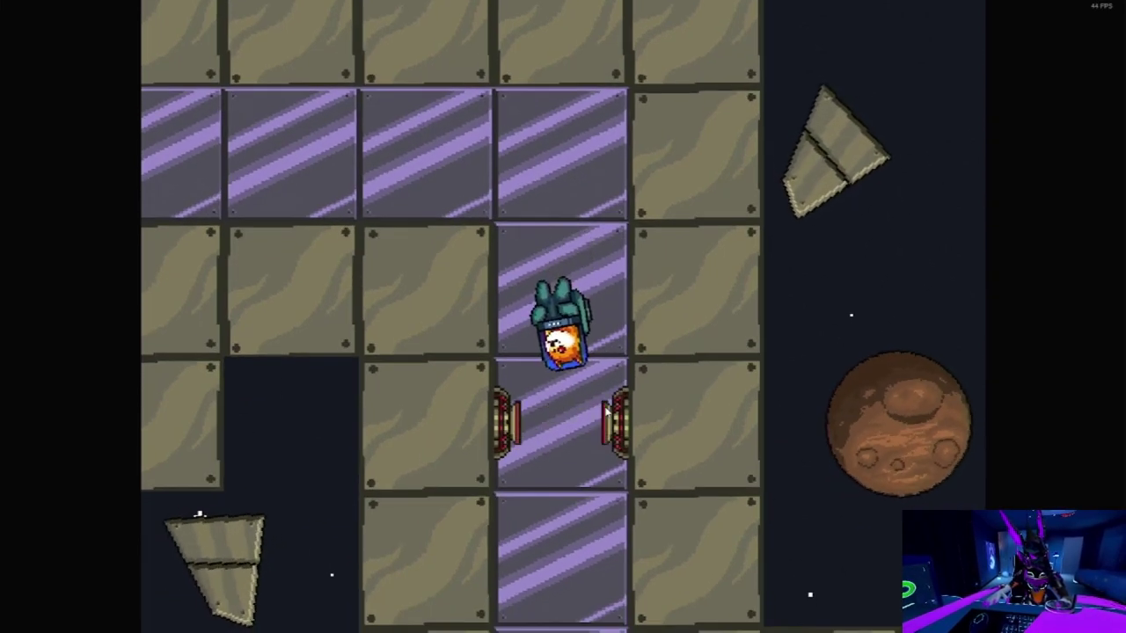
key(w)
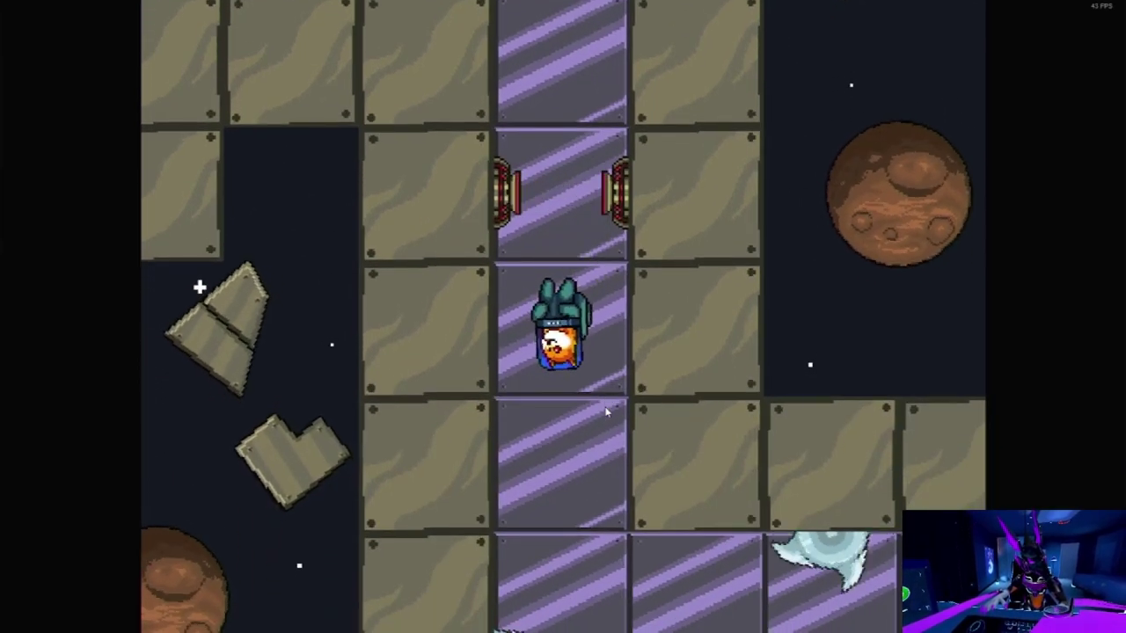
key(Up)
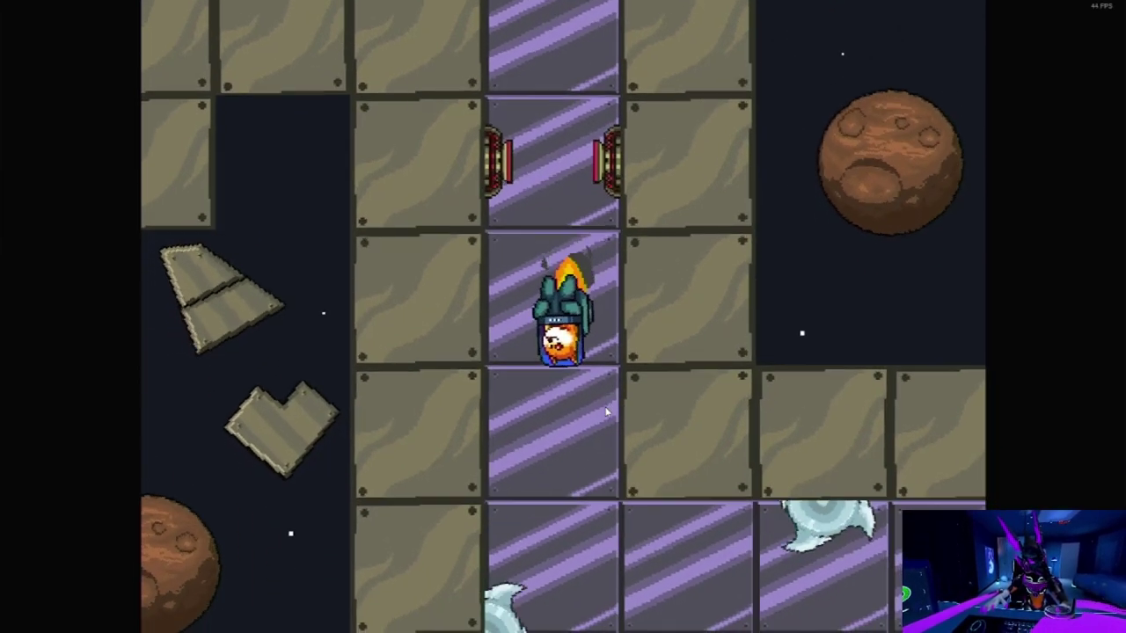
key(Left)
key(Up)
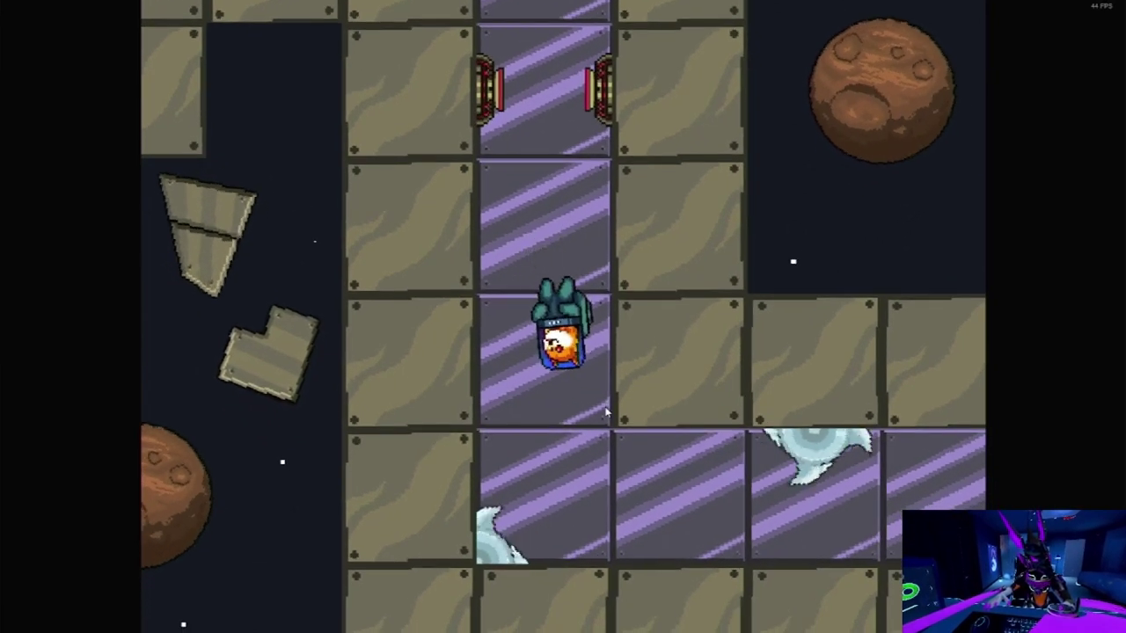
key(Up)
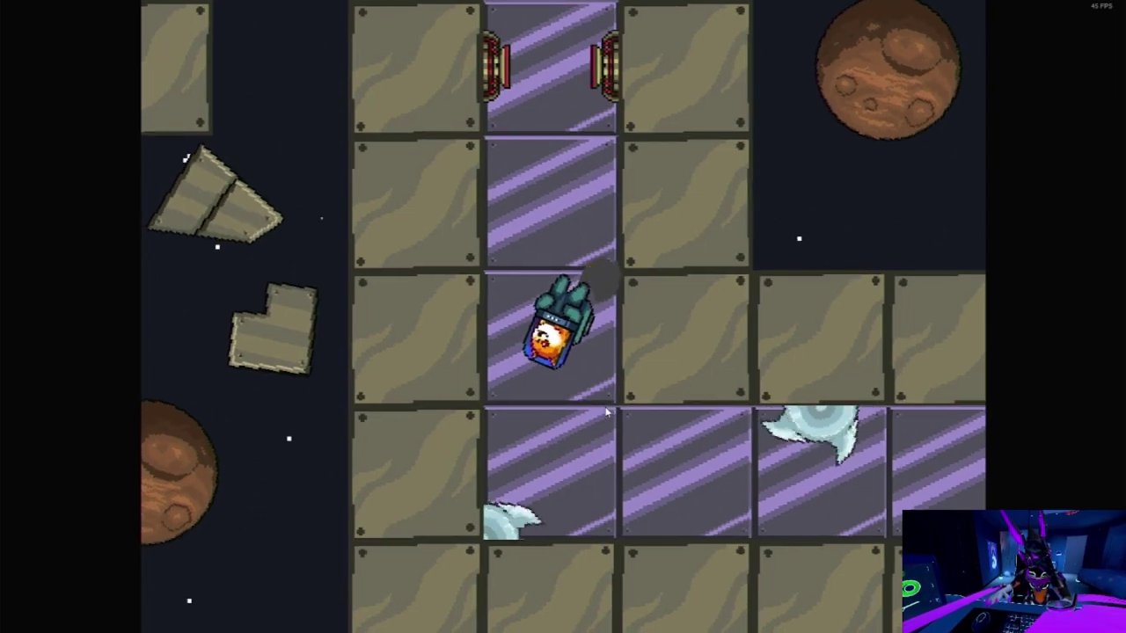
key(Up)
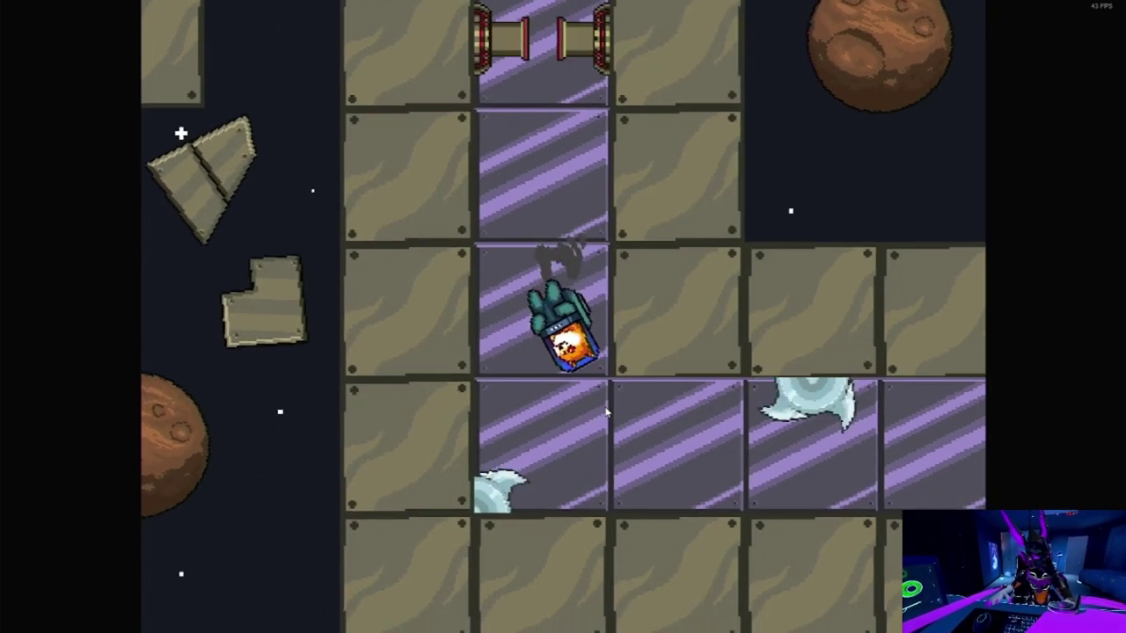
key(Up)
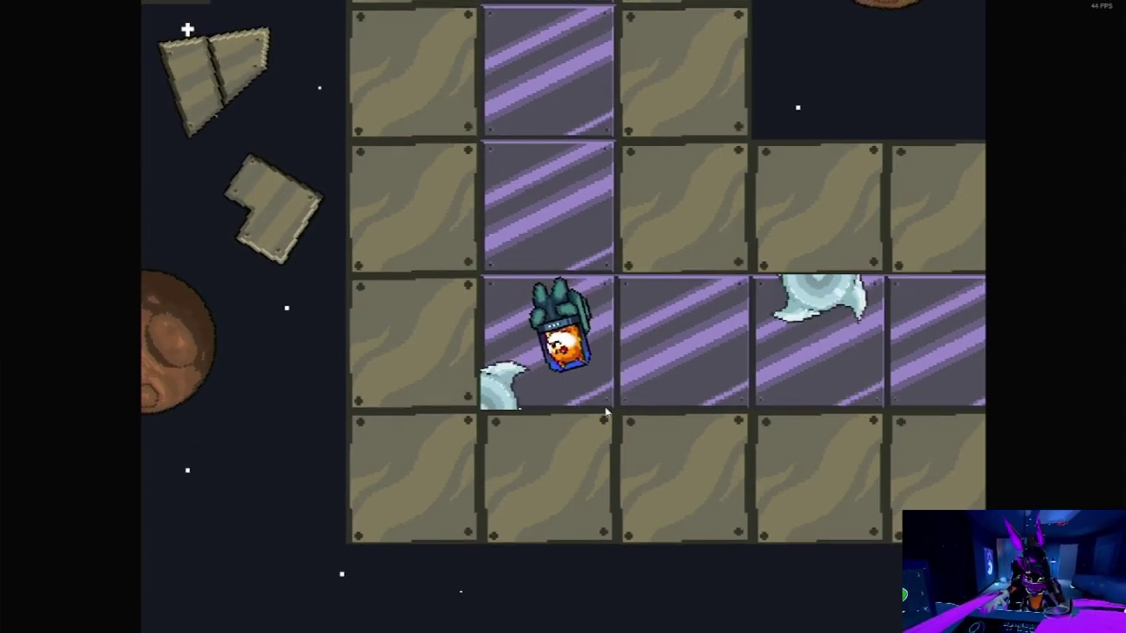
- Level the rocket horizontally and thrust right into the saw-blade corridor
key(Up)
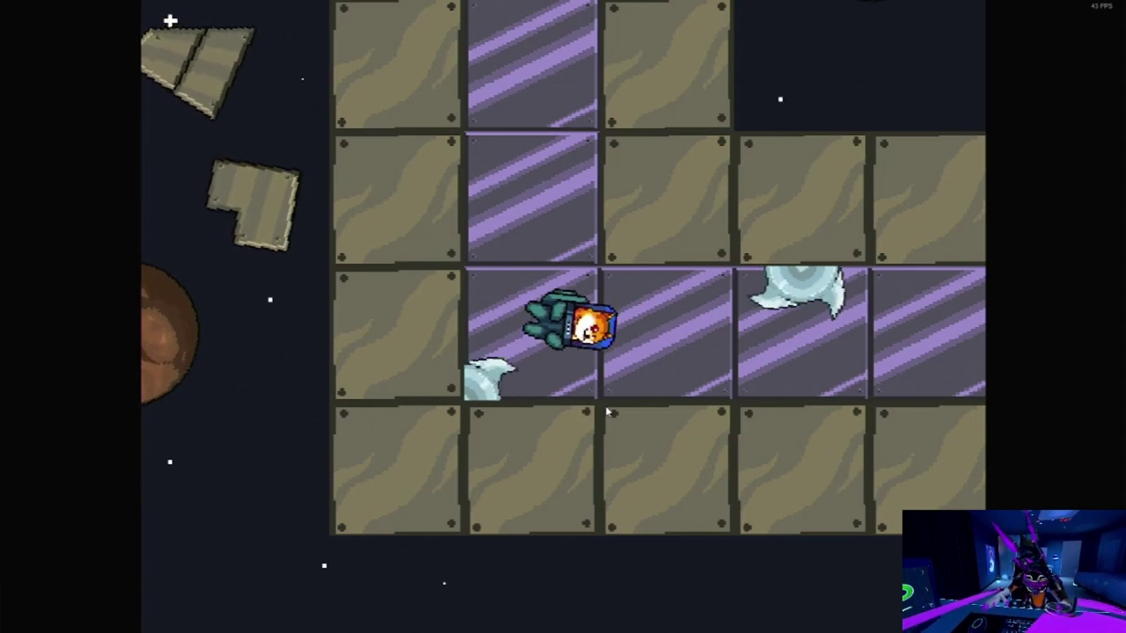
key(Up)
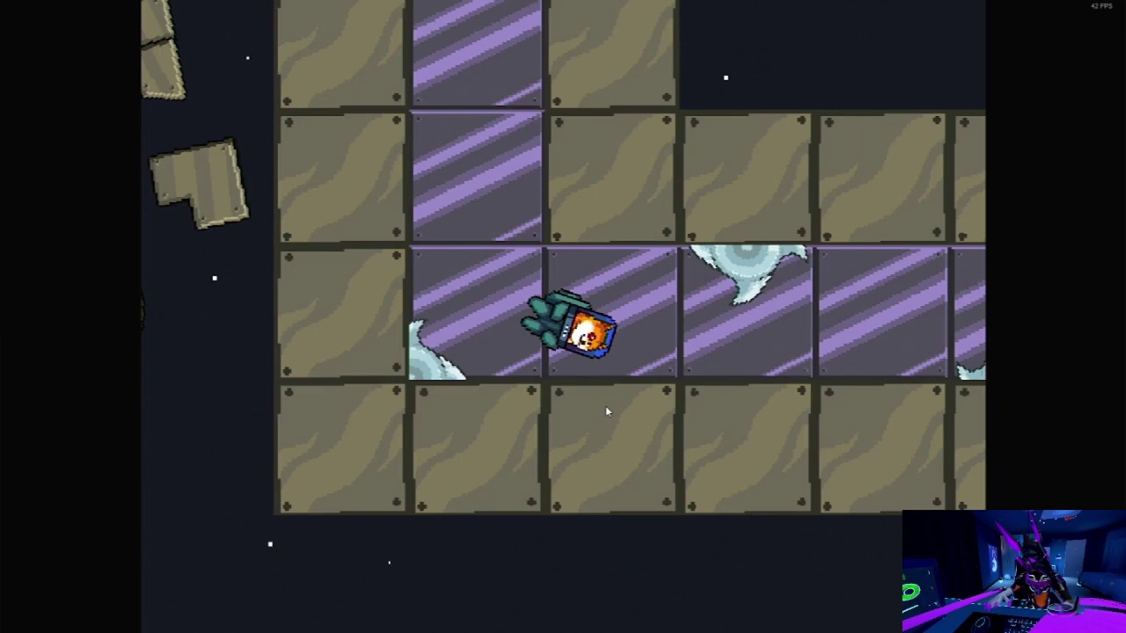
key(Up)
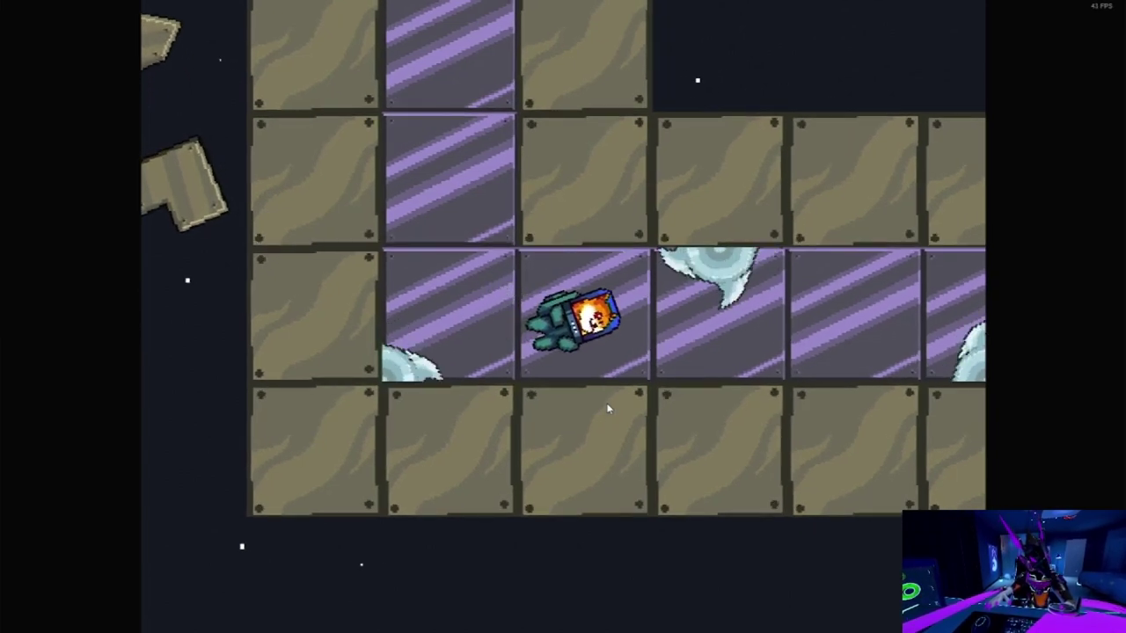
key(Up)
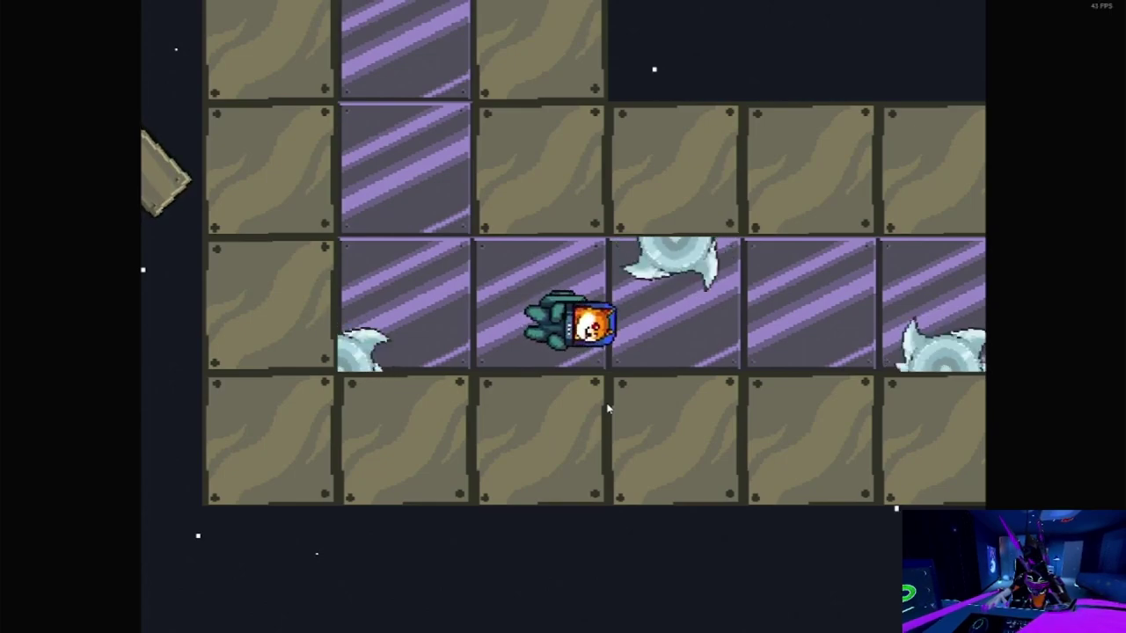
key(Up)
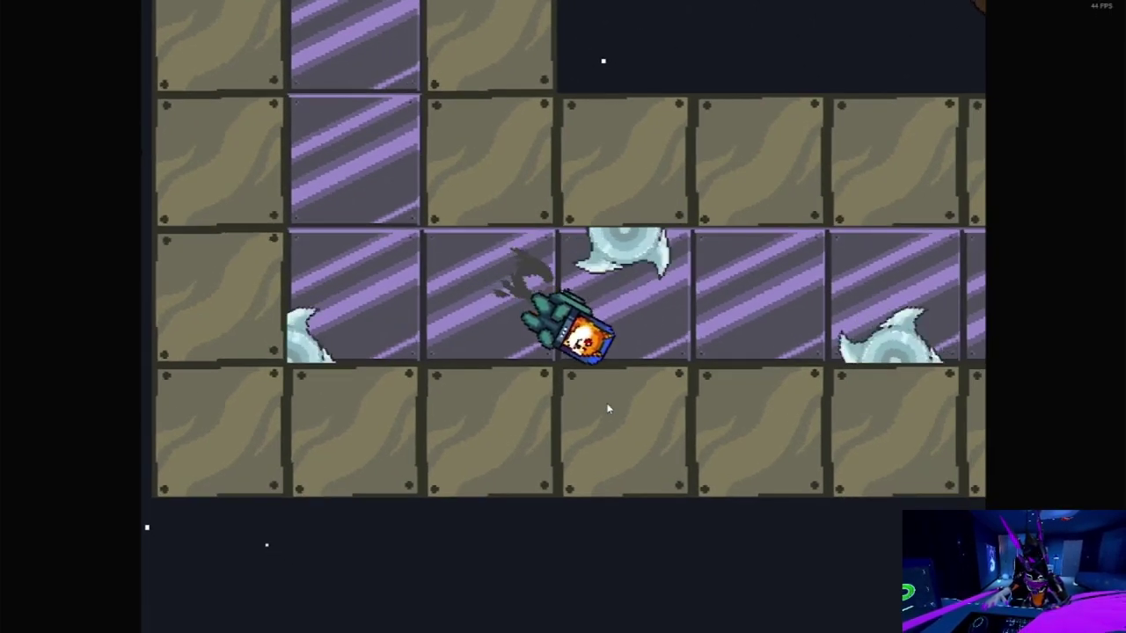
key(Up)
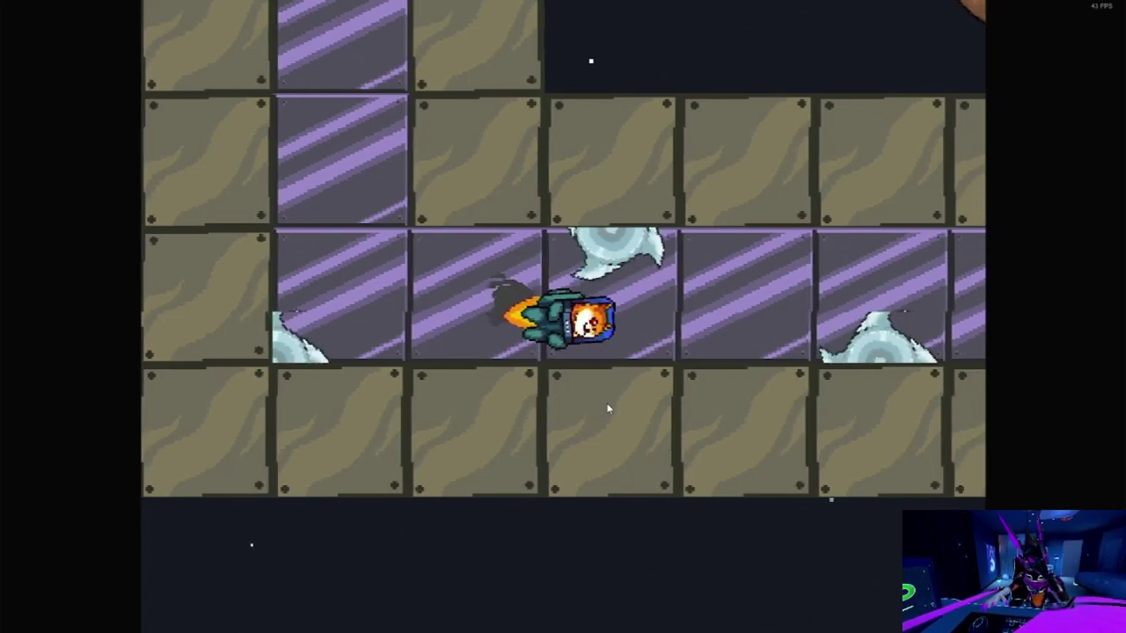
key(Up)
key(Up)
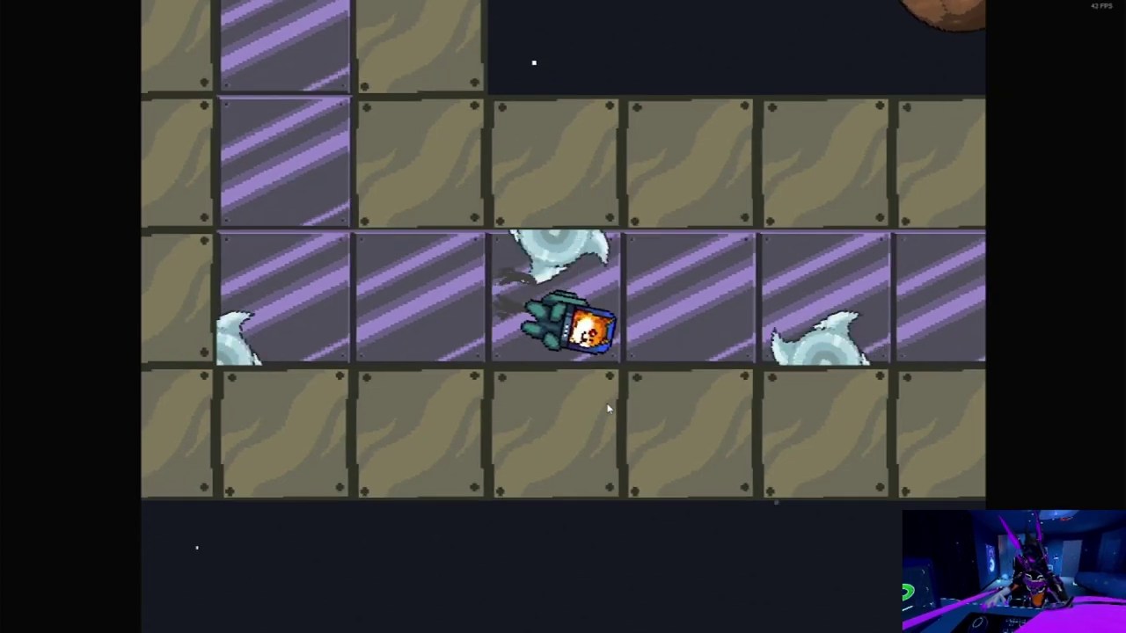
key(Up)
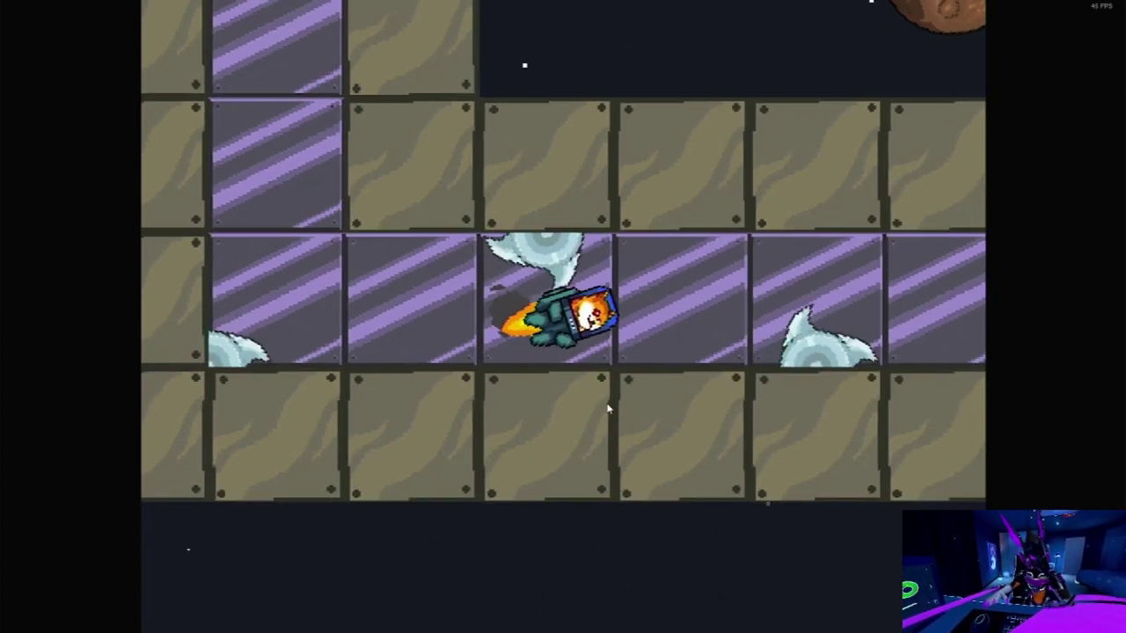
- Weave between the saw blades and fly into the cannon at the corridor's end
key(Up)
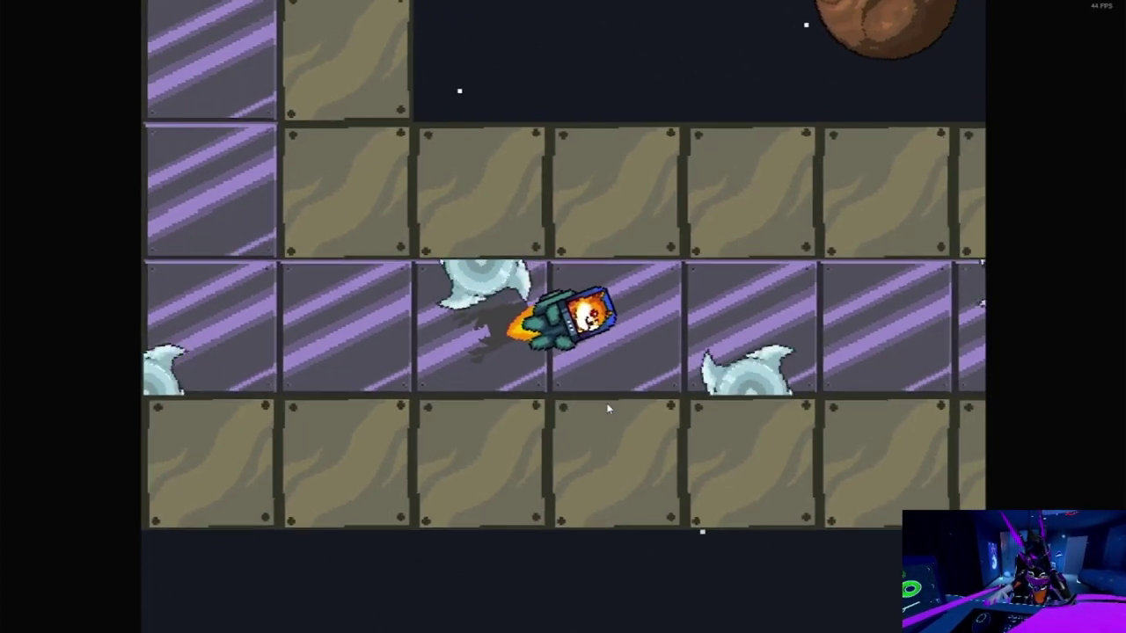
key(Up)
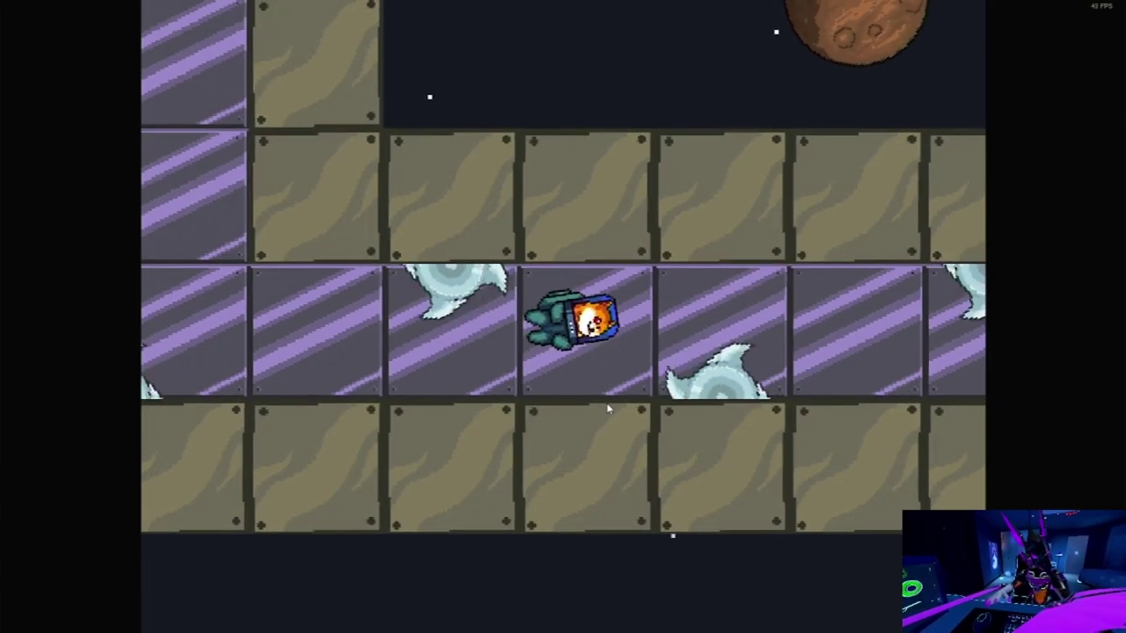
key(Up)
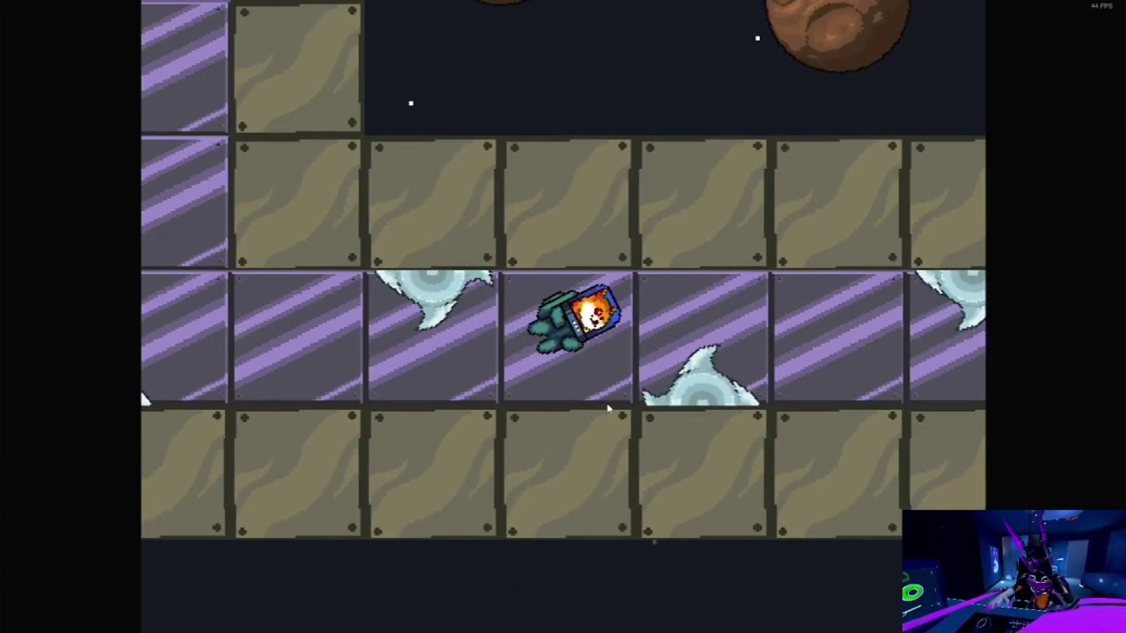
key(Up)
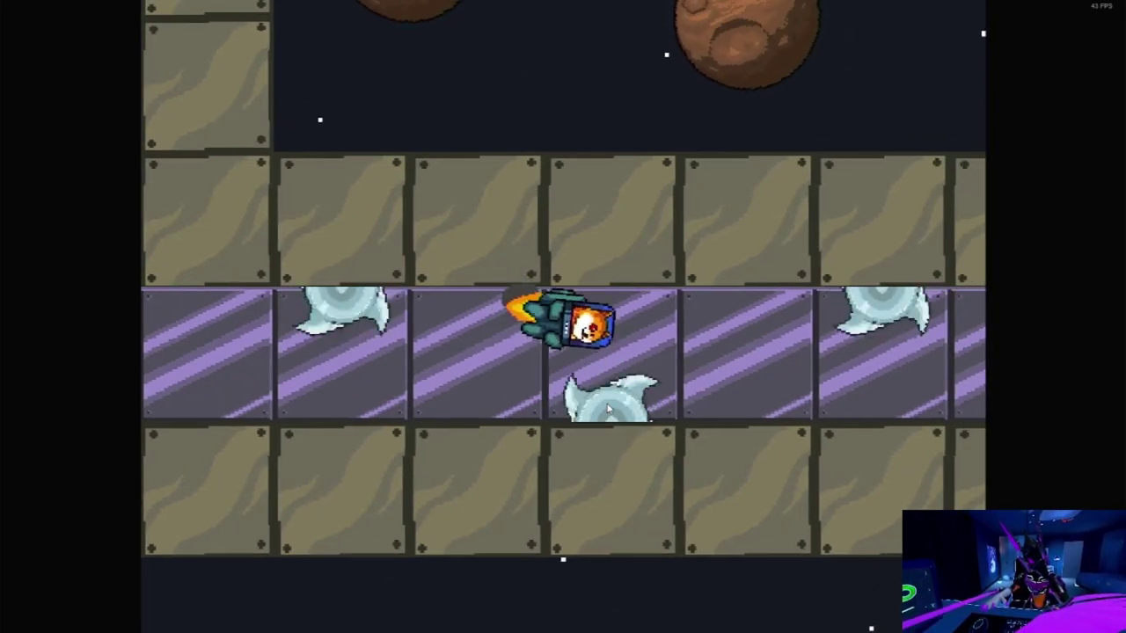
key(Up)
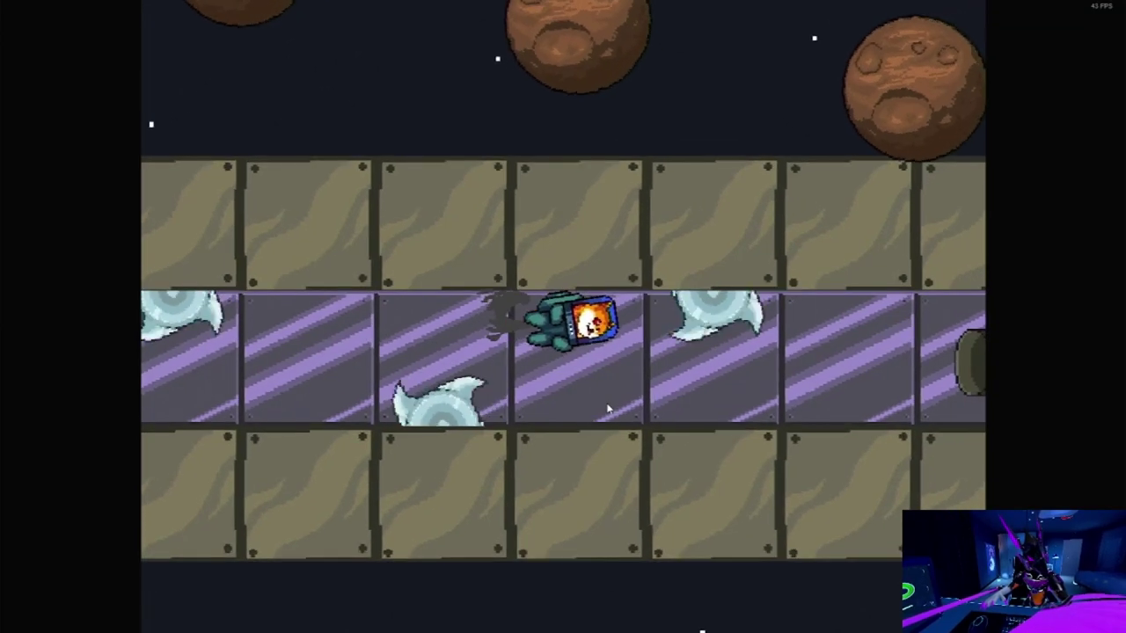
key(Up)
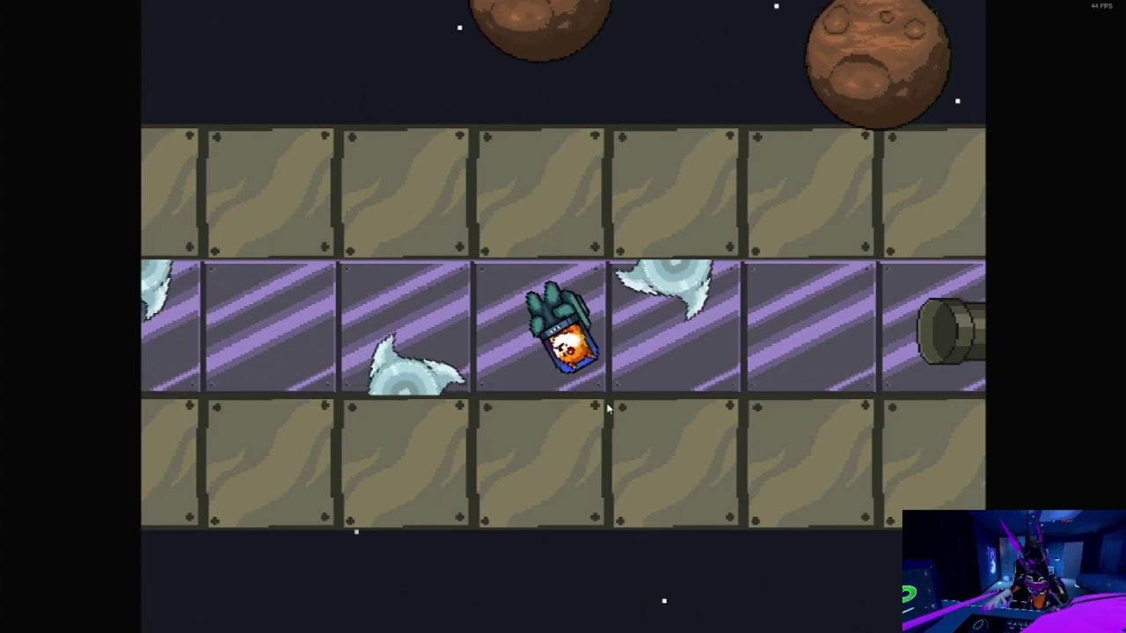
key(Up)
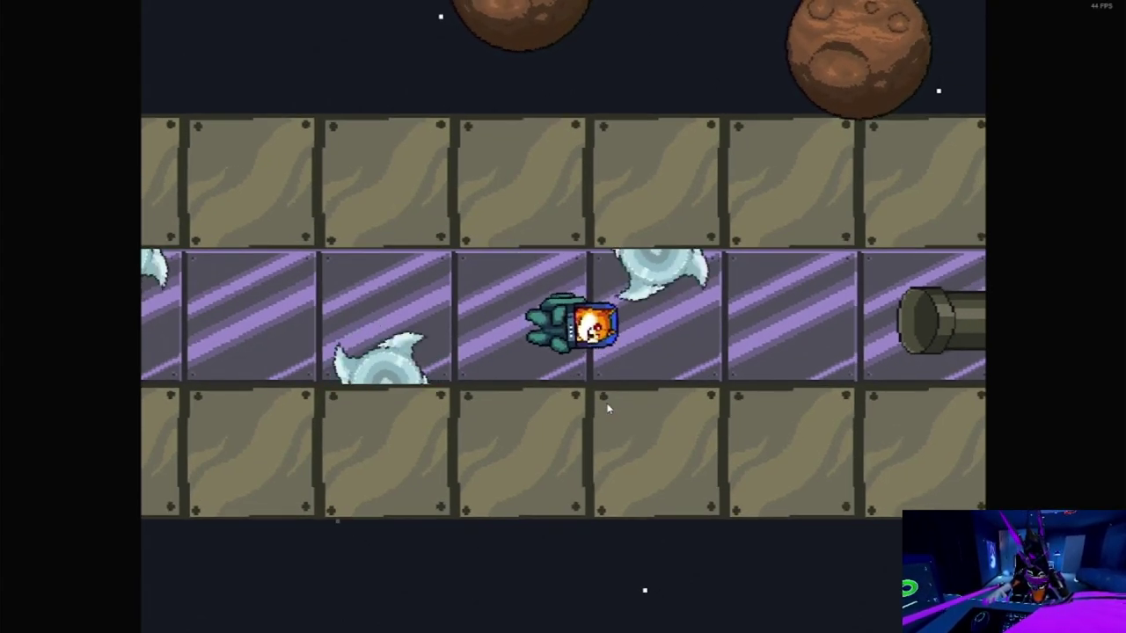
key(Up)
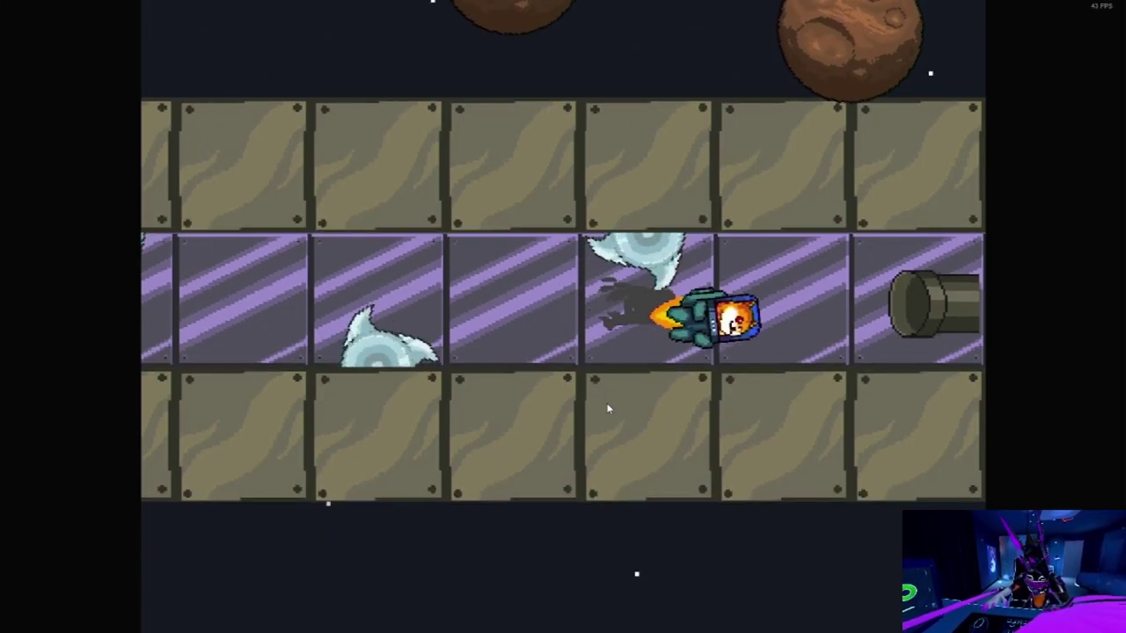
key(Up)
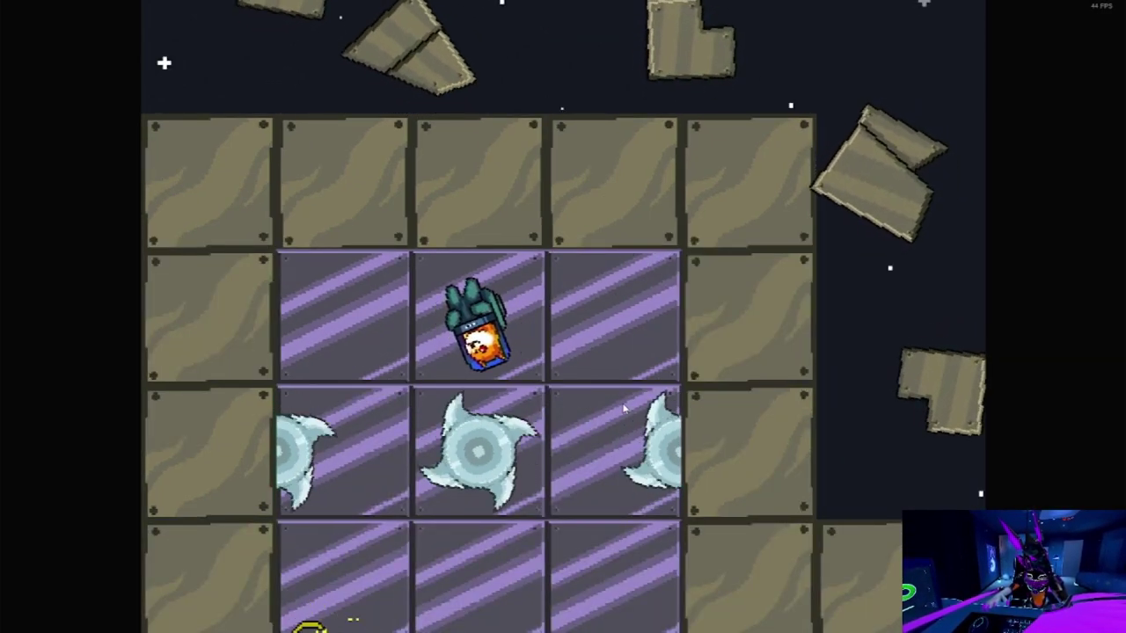
- Crash in the new blade room, restart, and descend the shaft past the blades
key(Up)
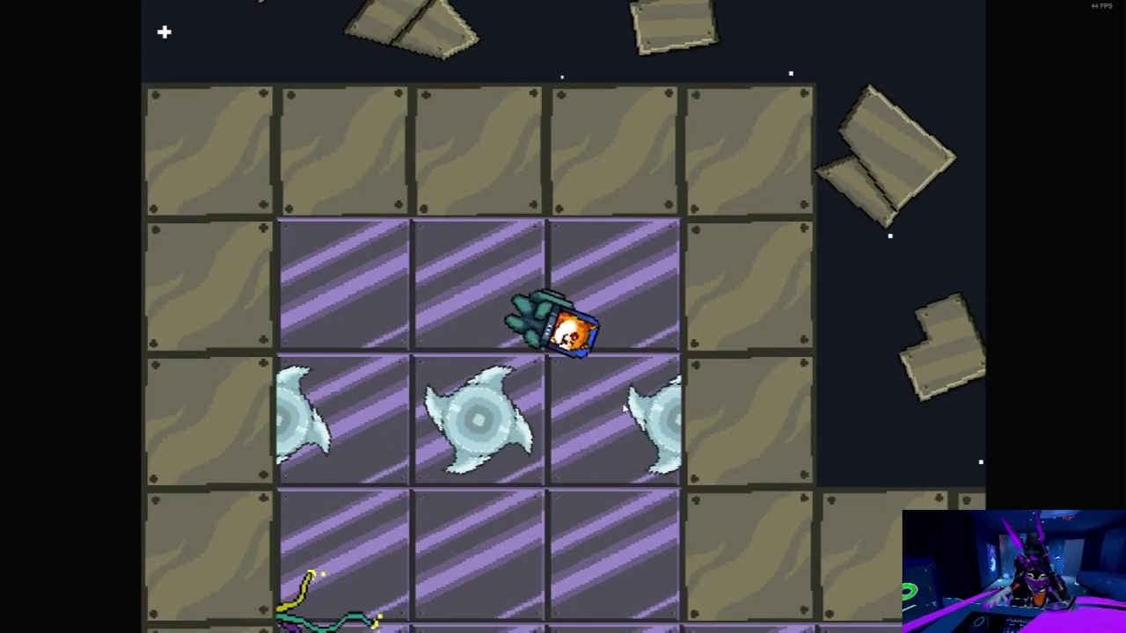
key(Right)
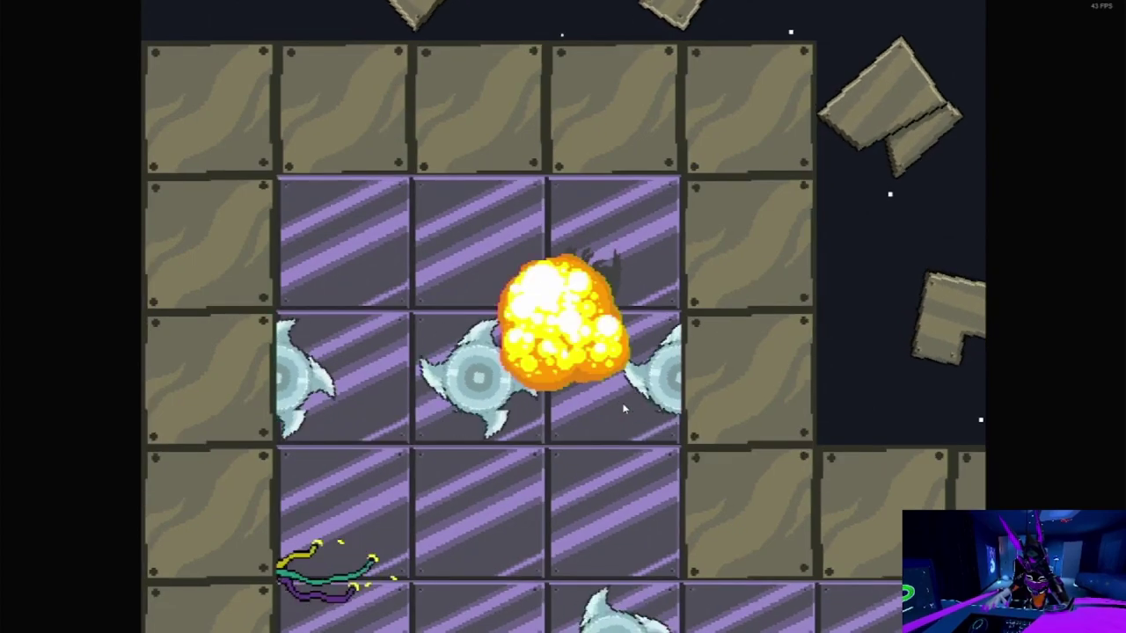
key(r)
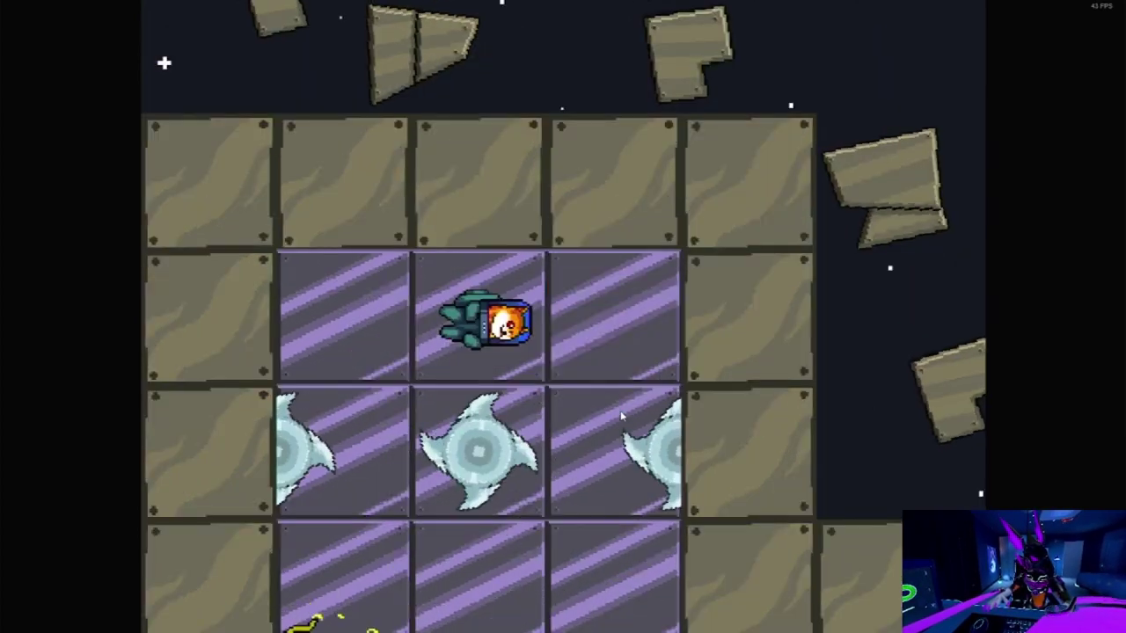
key(Up)
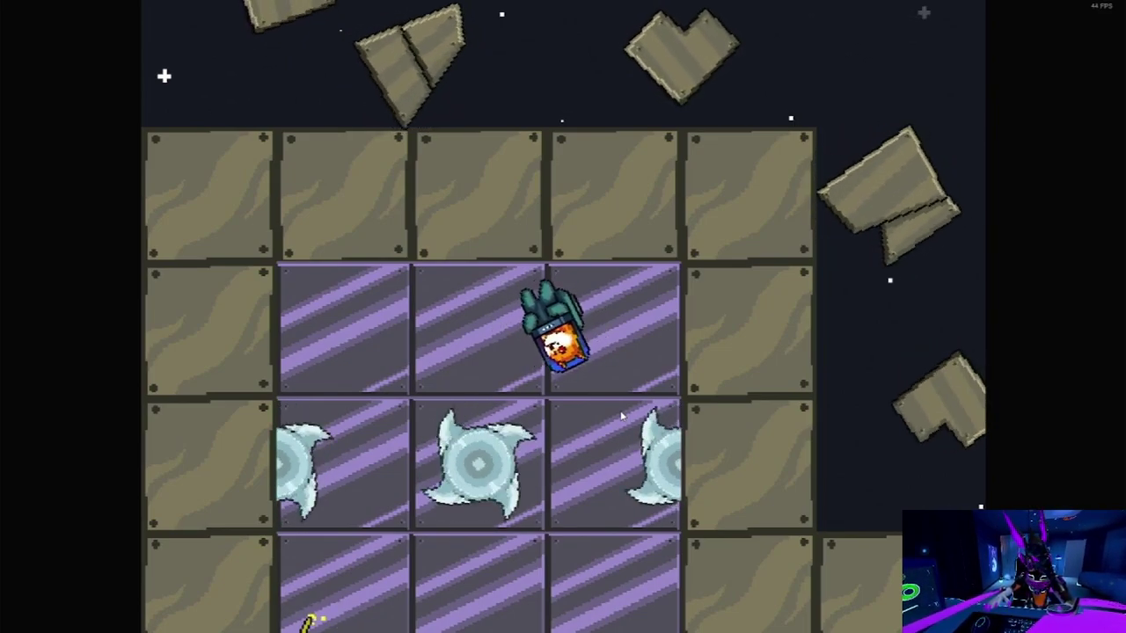
key(Up)
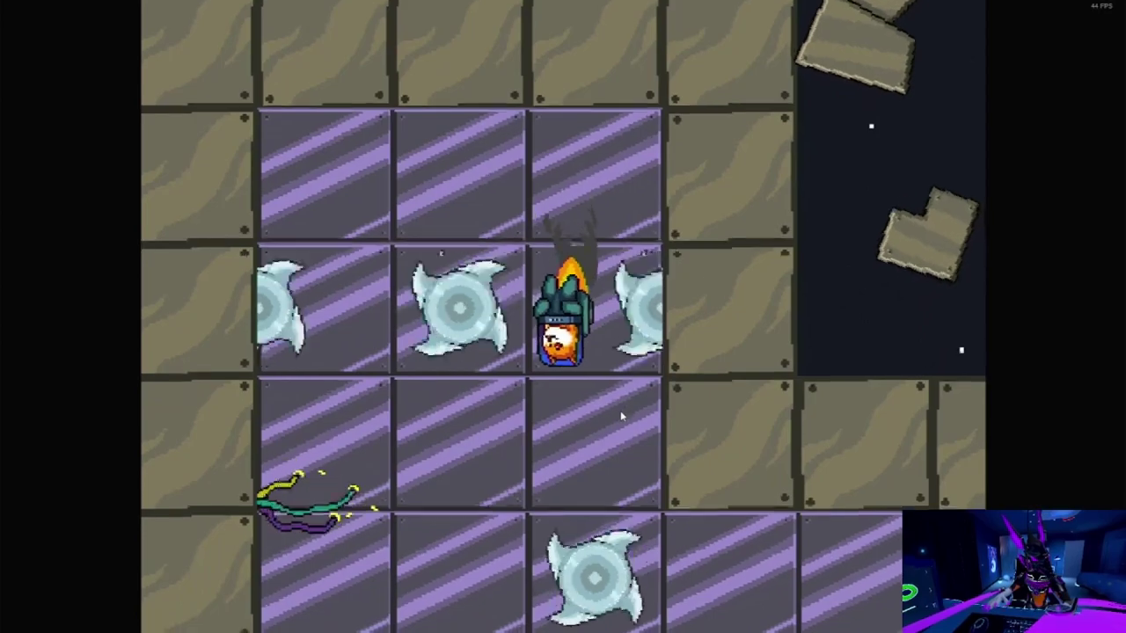
key(Right)
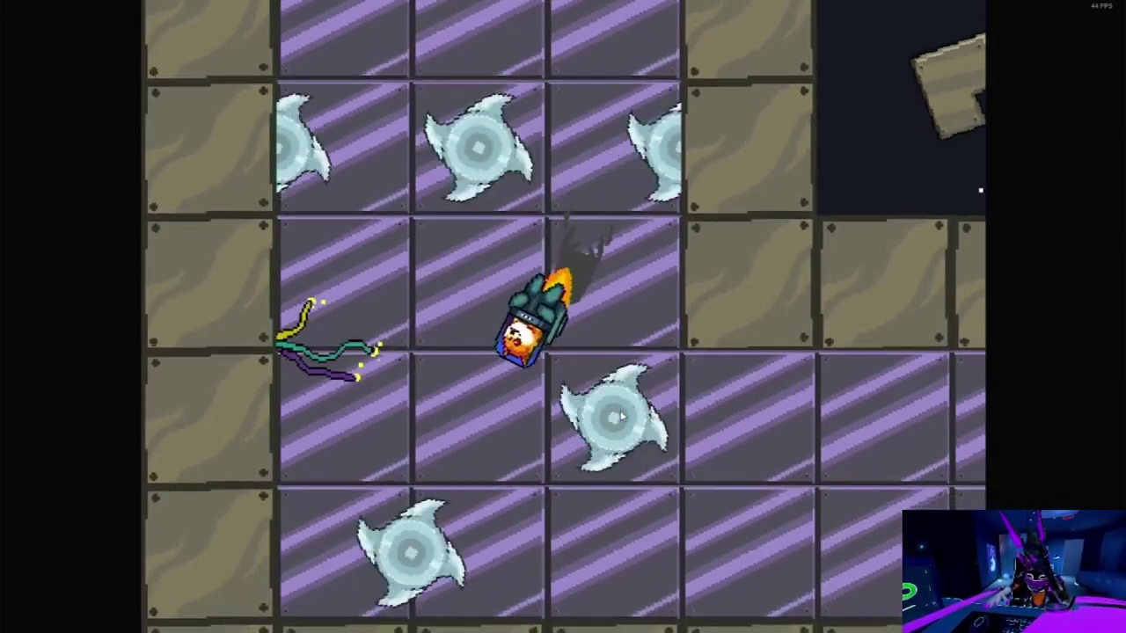
key(Right)
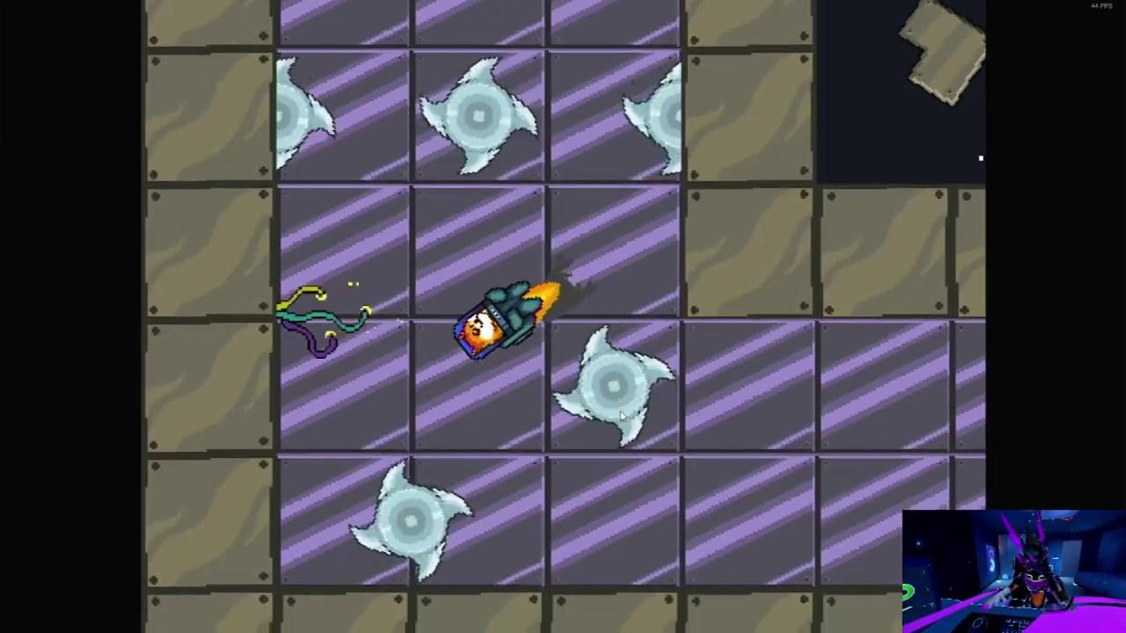
key(Left)
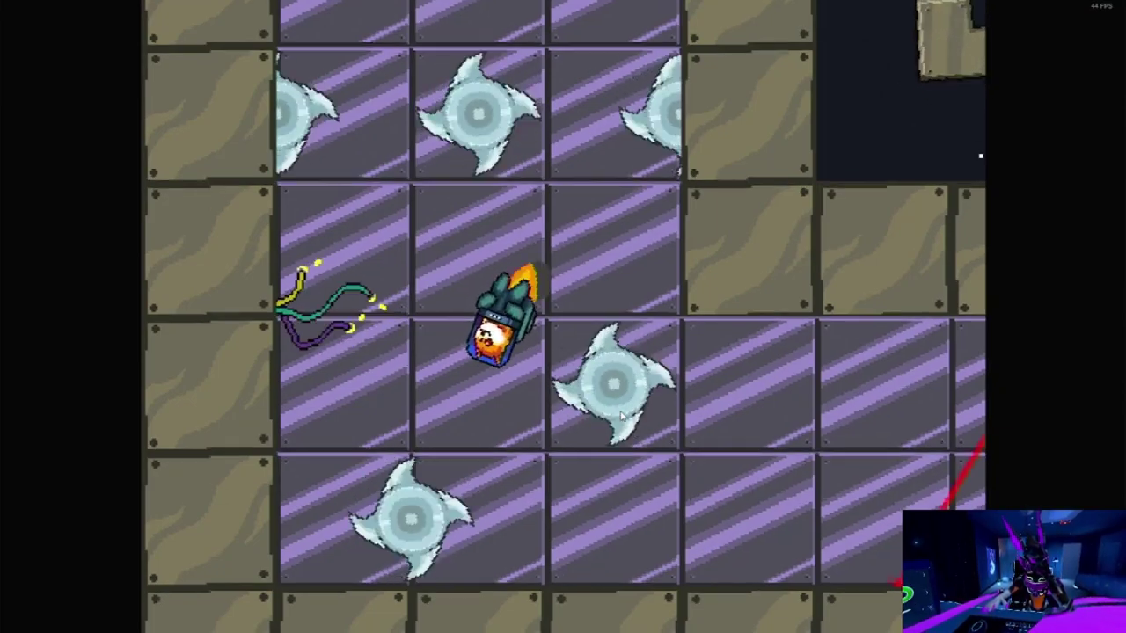
key(Left)
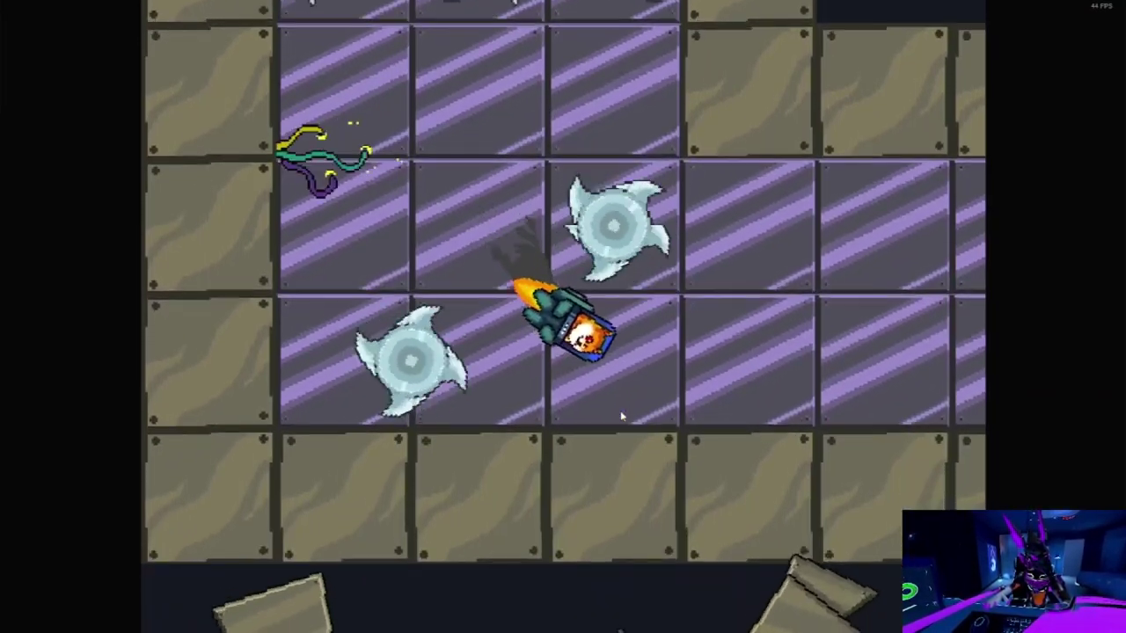
key(Left)
- Fly the doge right along the lower corridor, correcting its facing
key(Up)
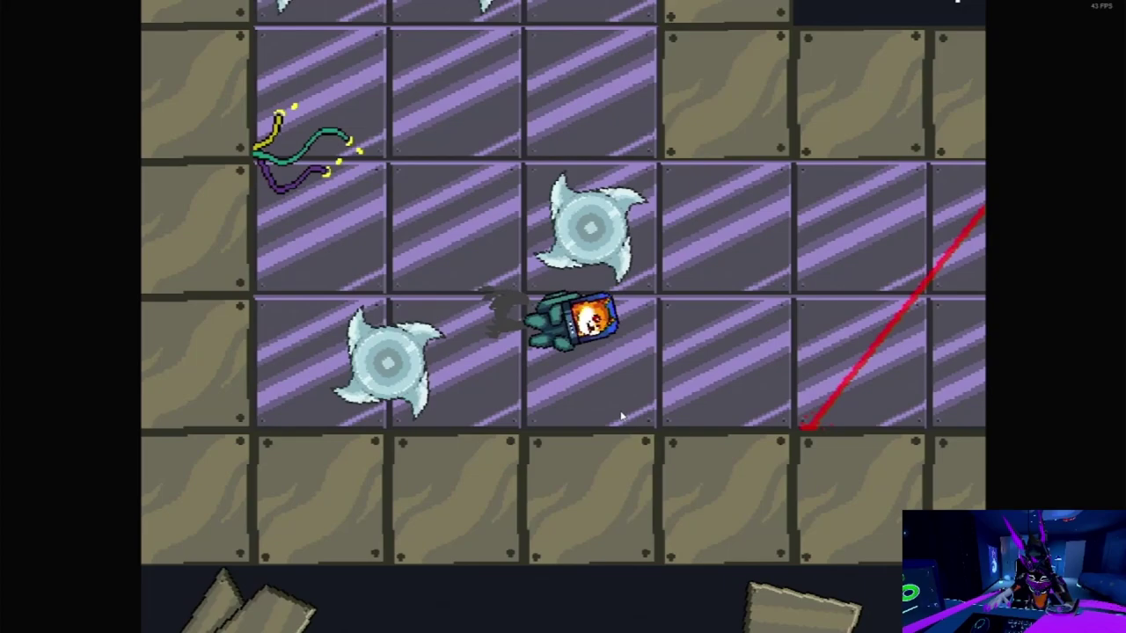
key(Left)
key(Up)
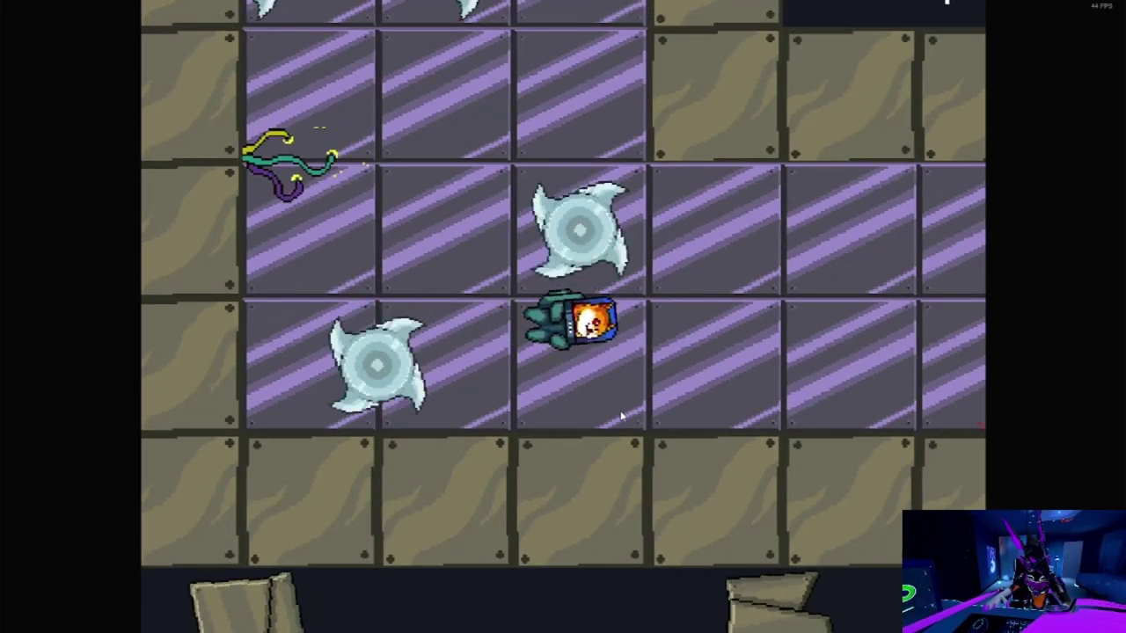
key(Up)
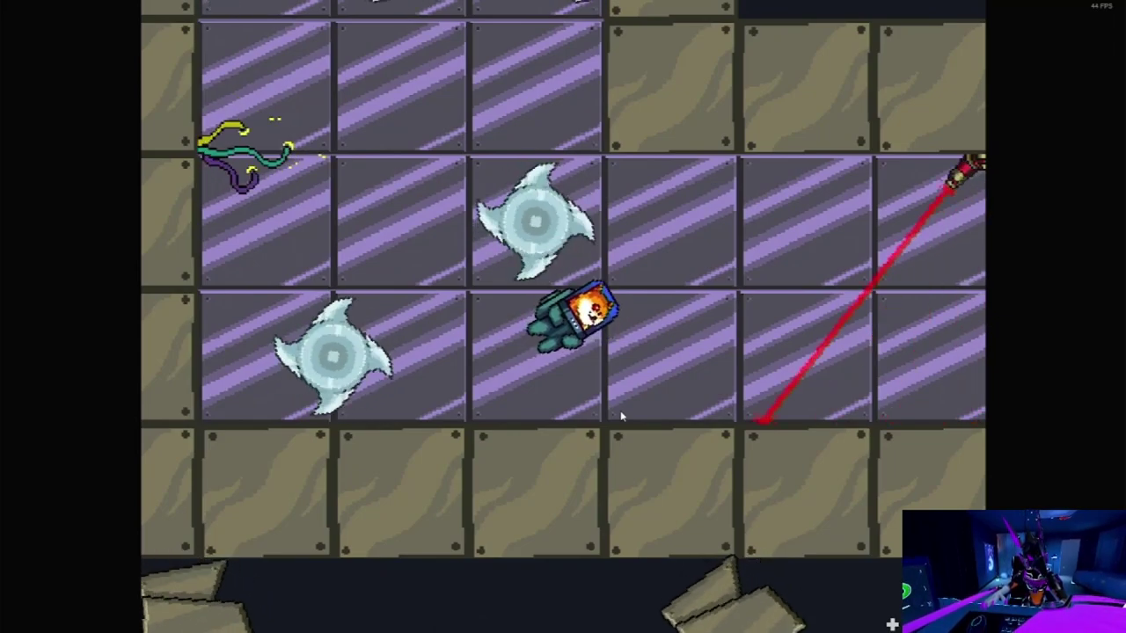
key(Right)
key(Up)
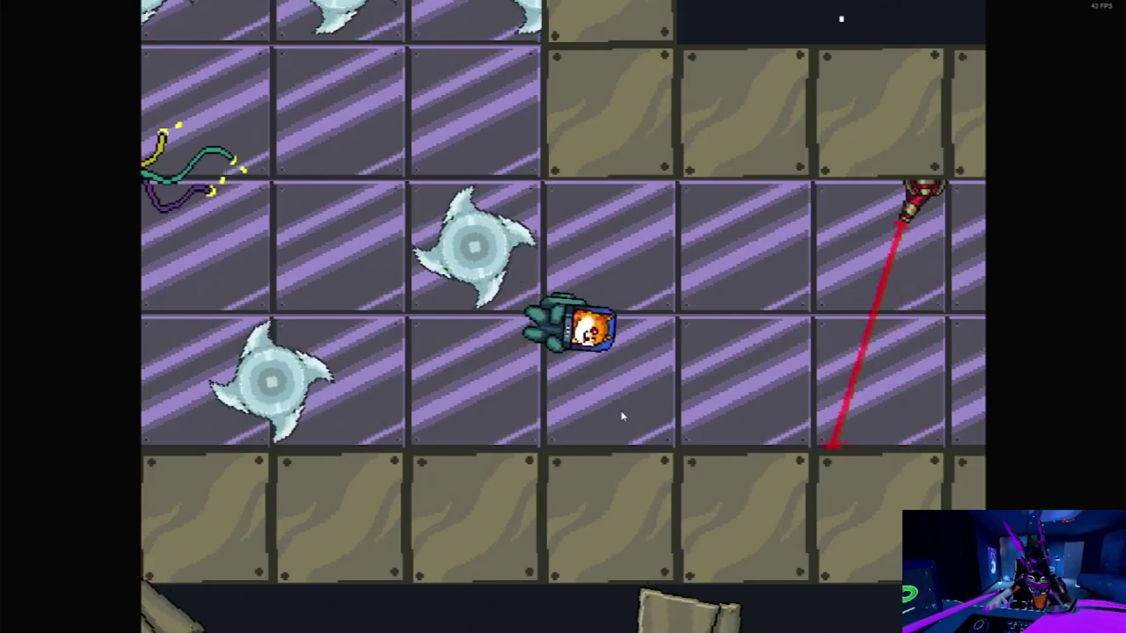
key(Left)
key(Up)
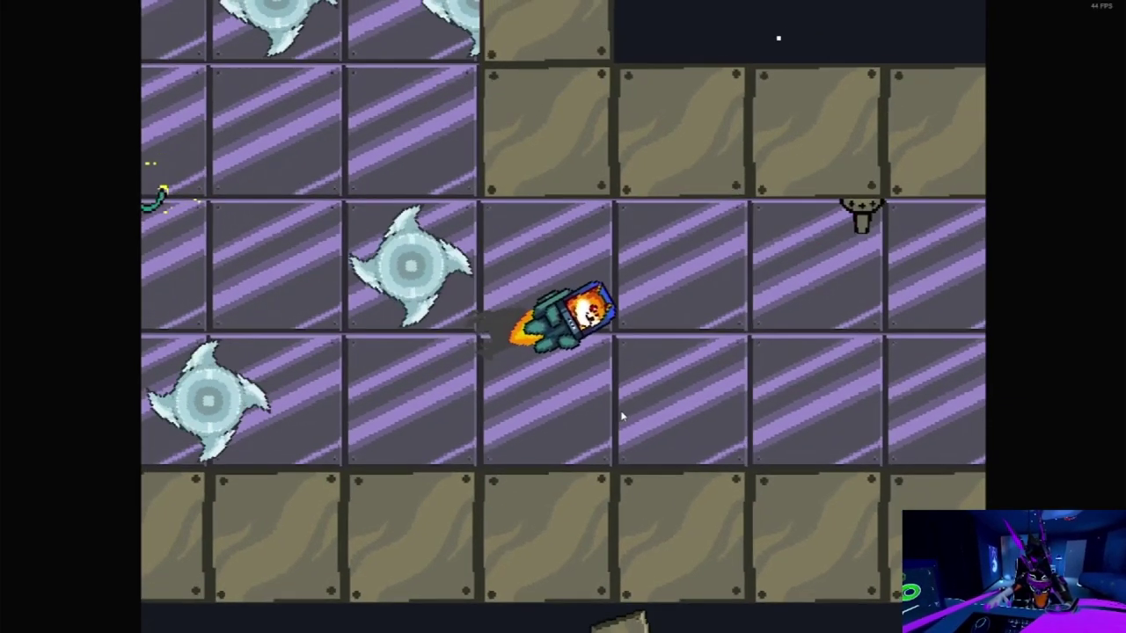
- Edge right past the laser turret toward more lasers, then restart after crashing
key(Left)
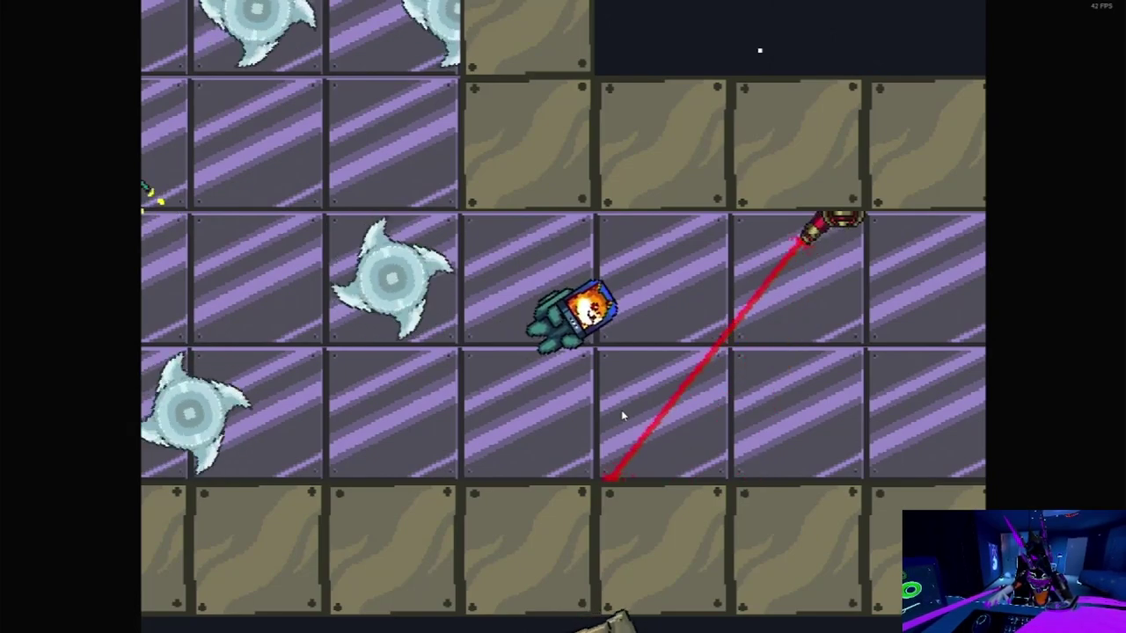
key(Right)
key(Up)
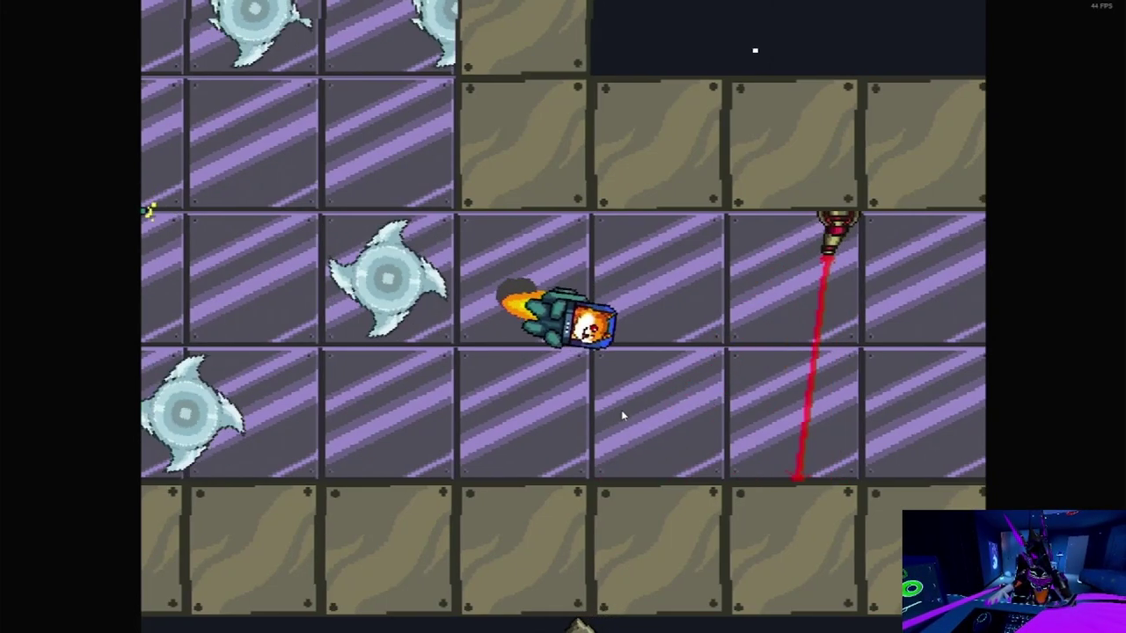
key(Up)
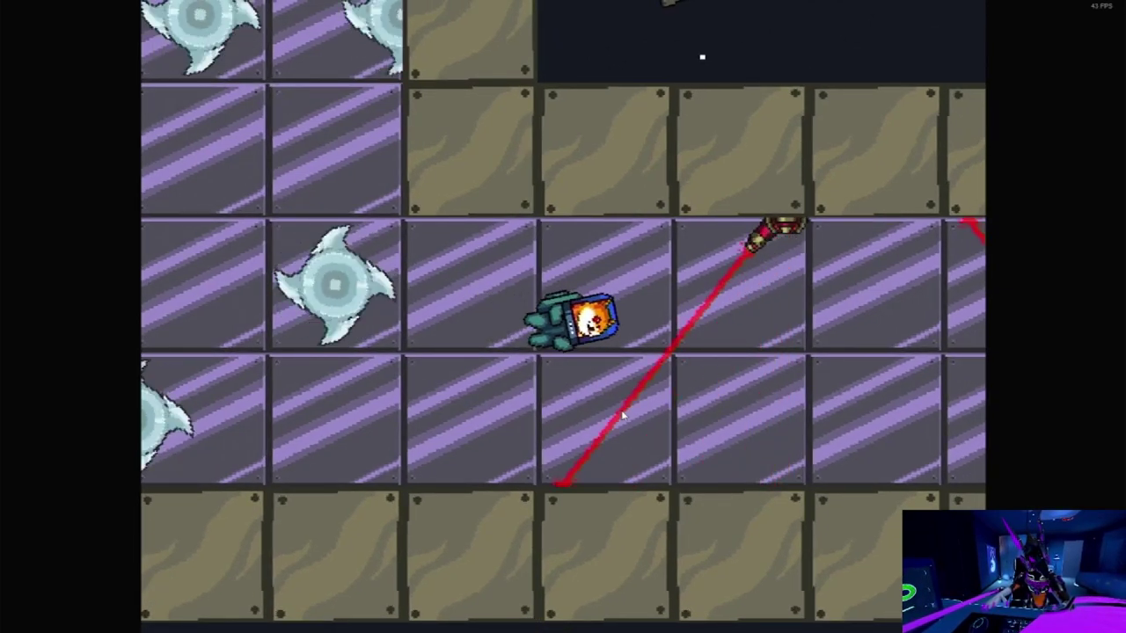
key(Up)
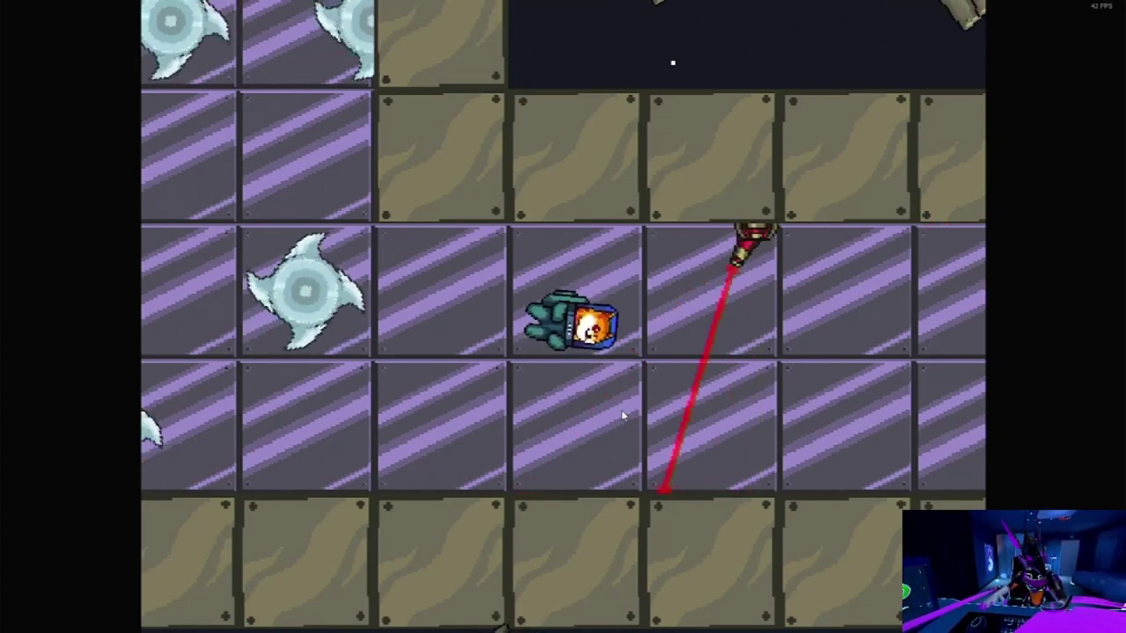
key(Up)
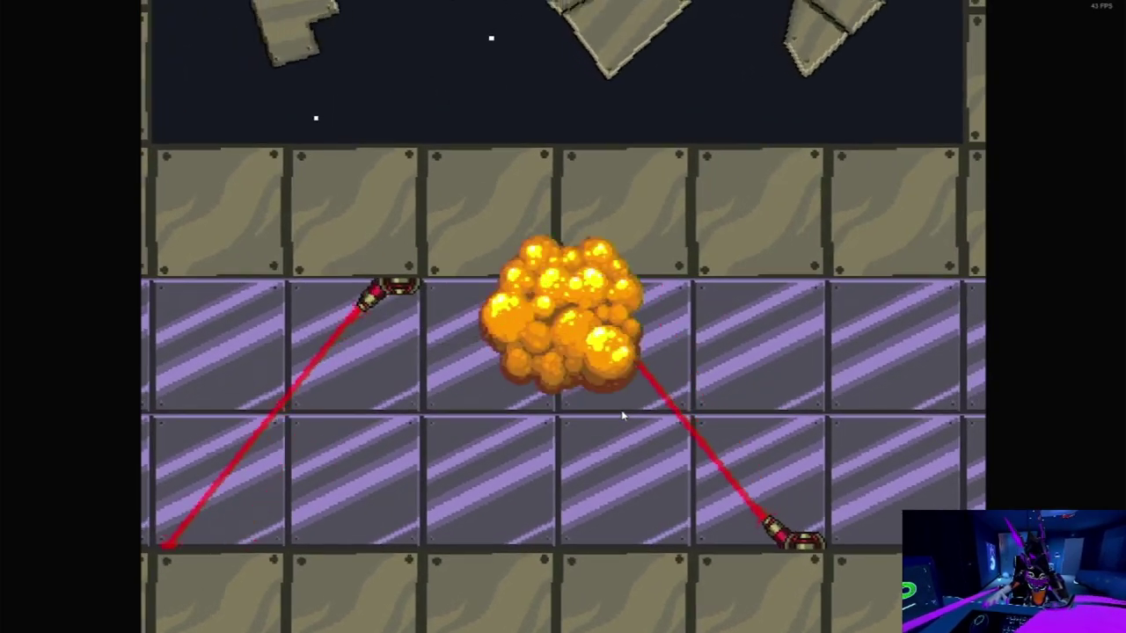
key(r)
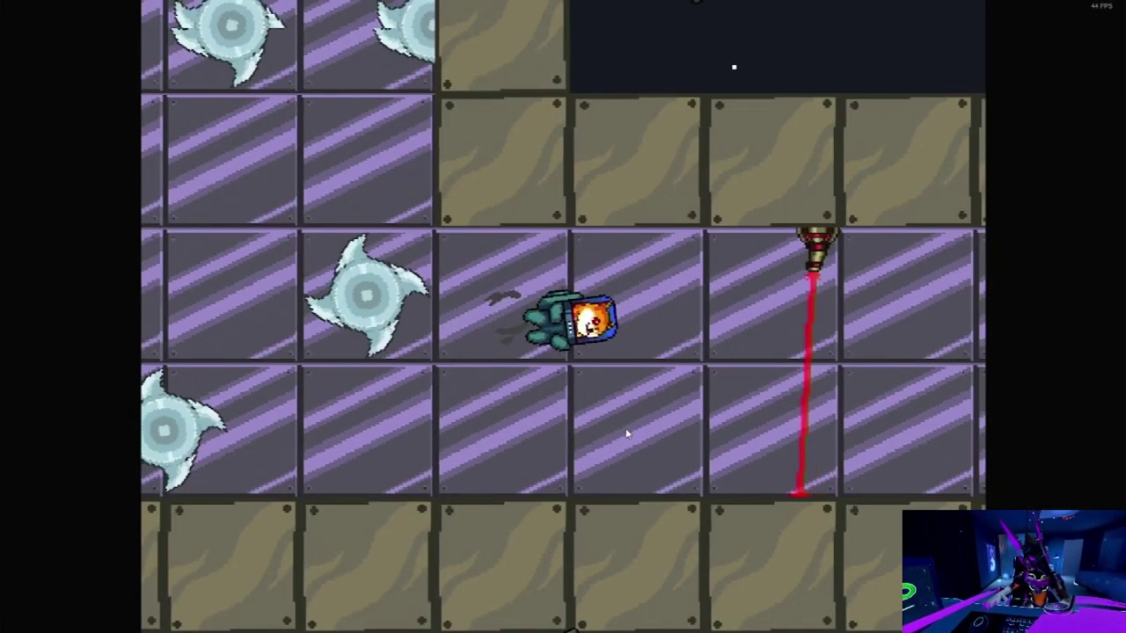
- Make quick attempts toward the turret, dying and restarting each time
key(Up)
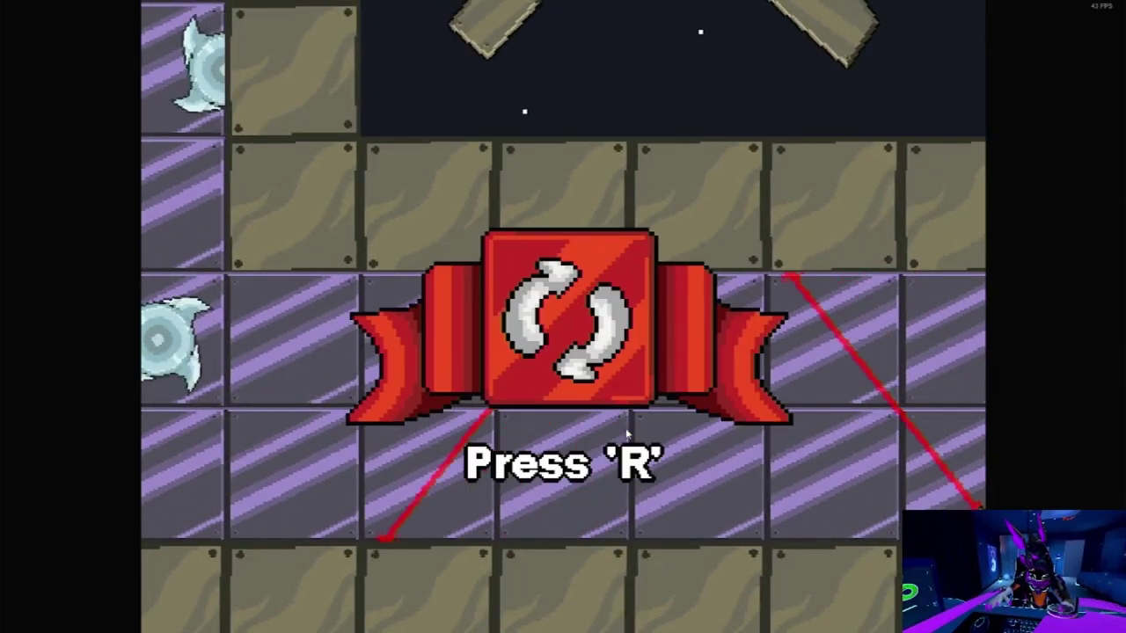
key(r)
key(Left)
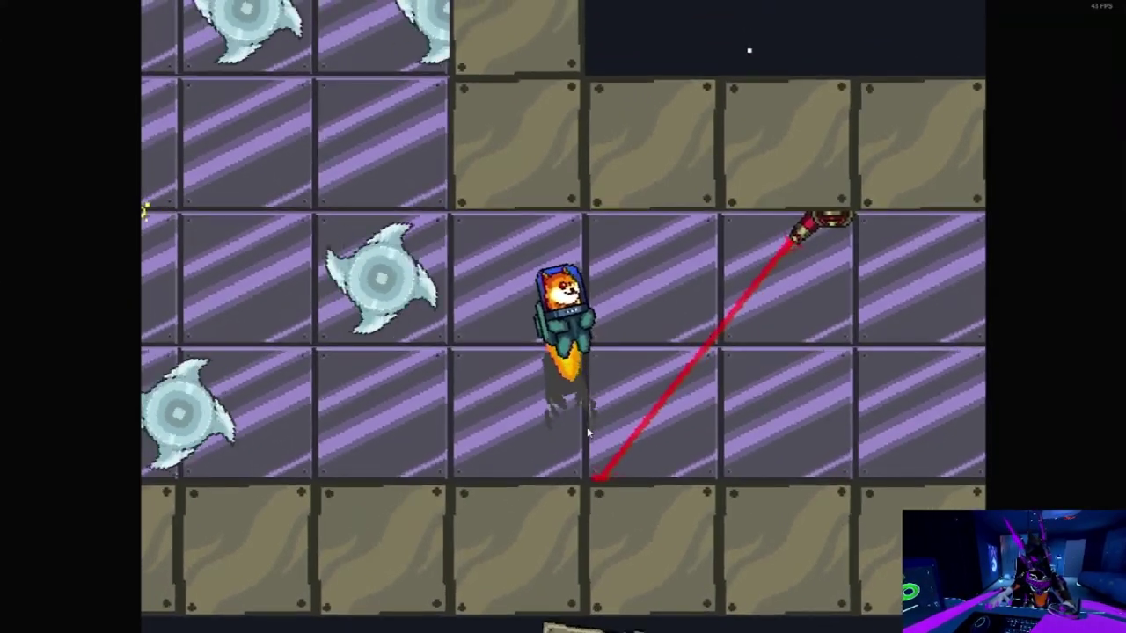
key(Right)
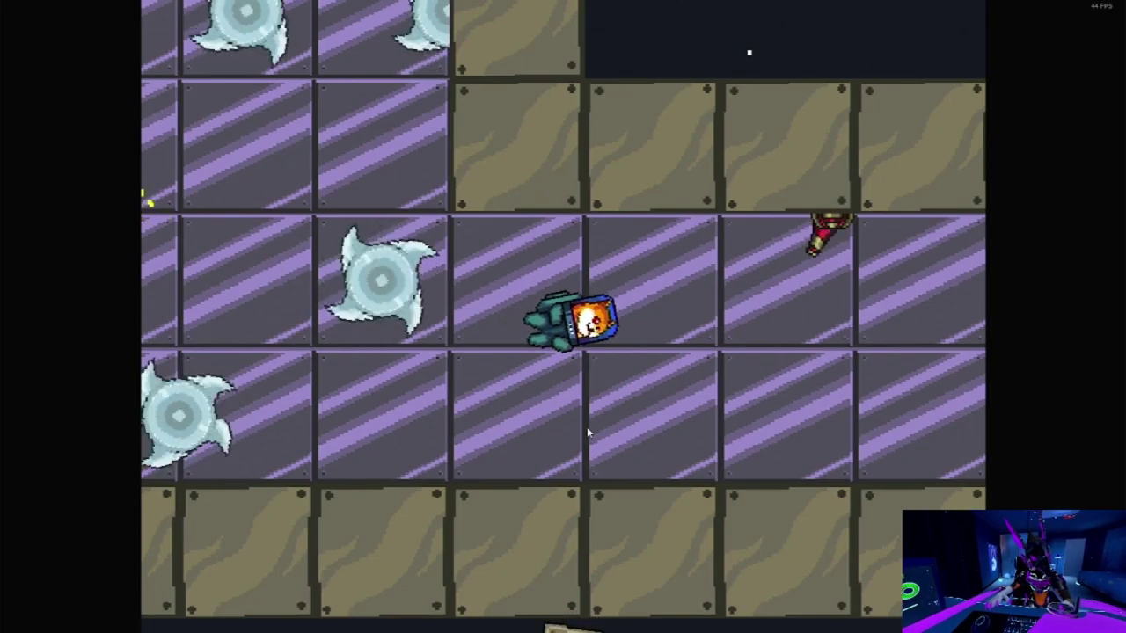
key(Up)
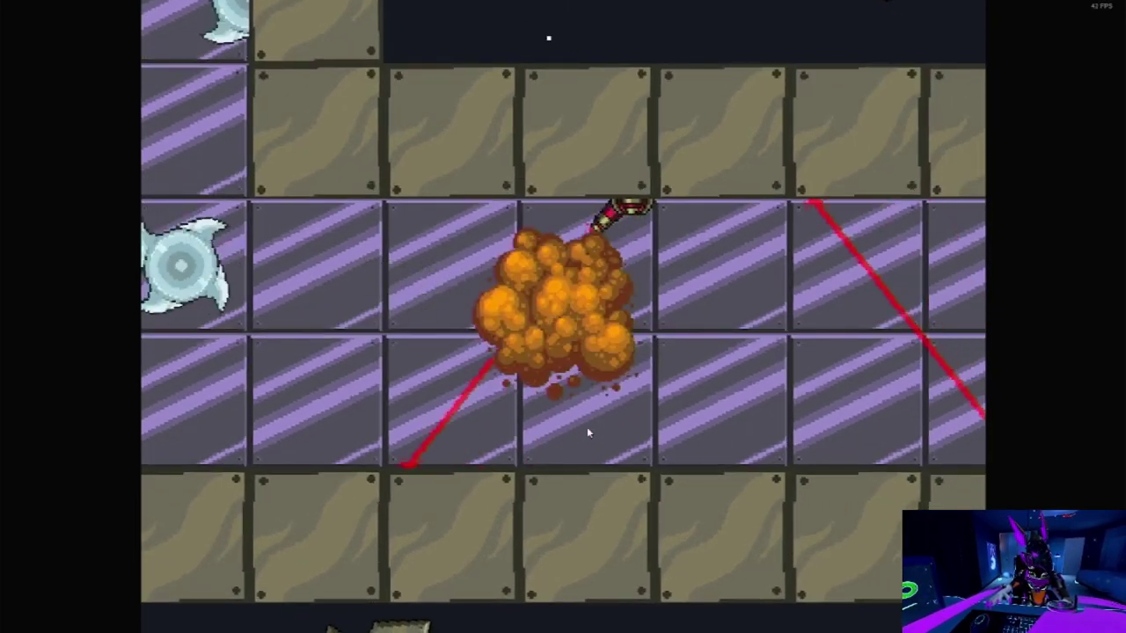
key(r)
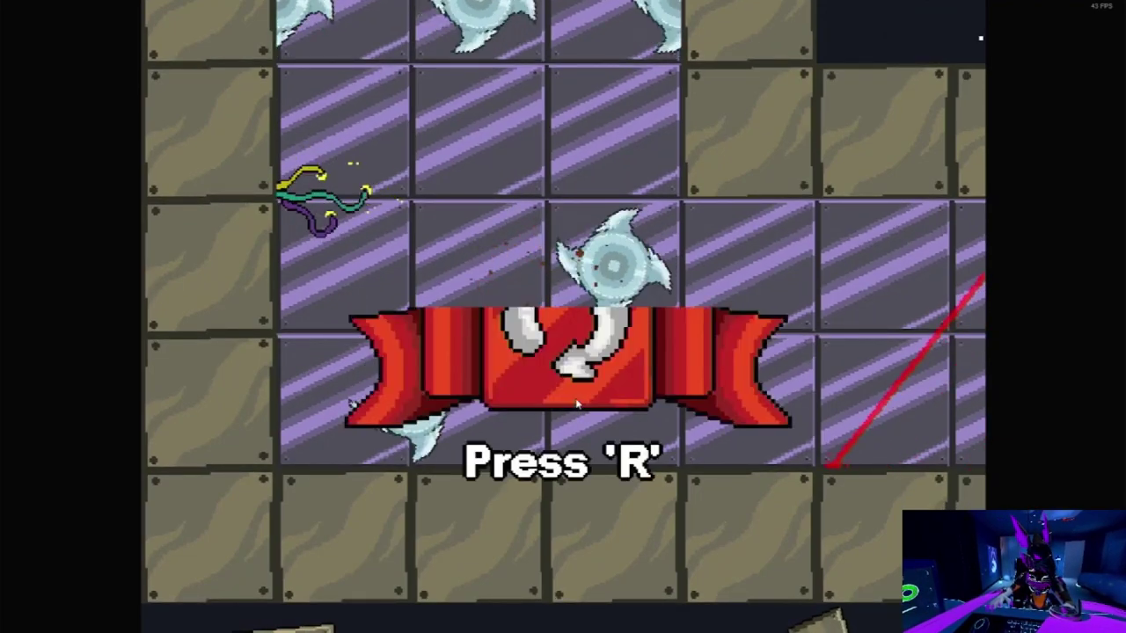
key(r)
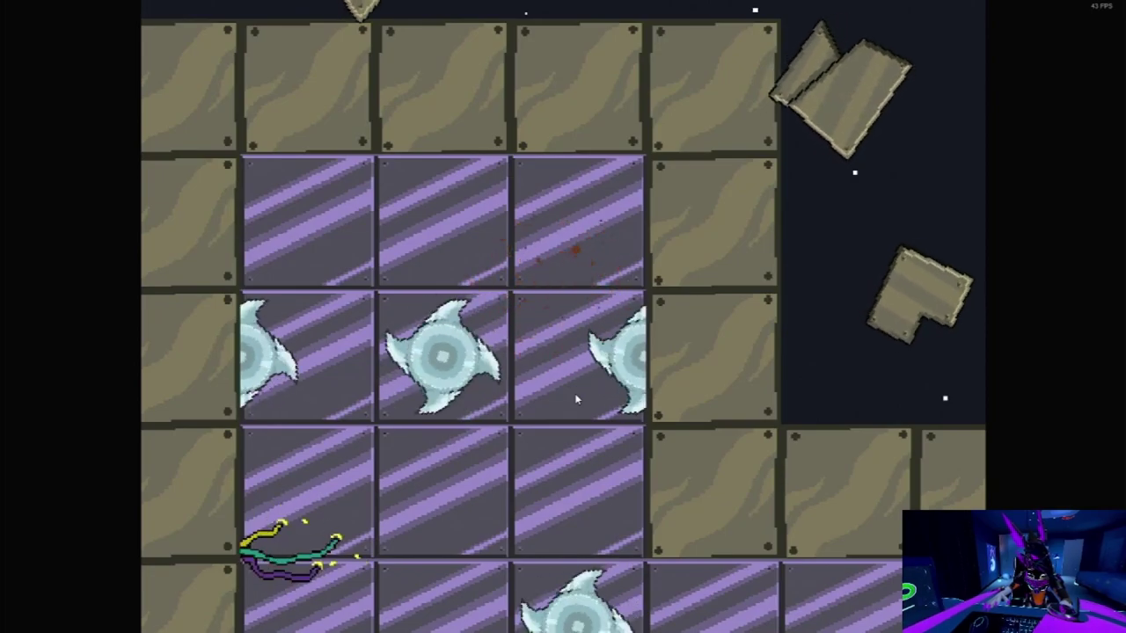
- Steer down through the saw blades and along the laser corridor, then restart after a laser death
key(r)
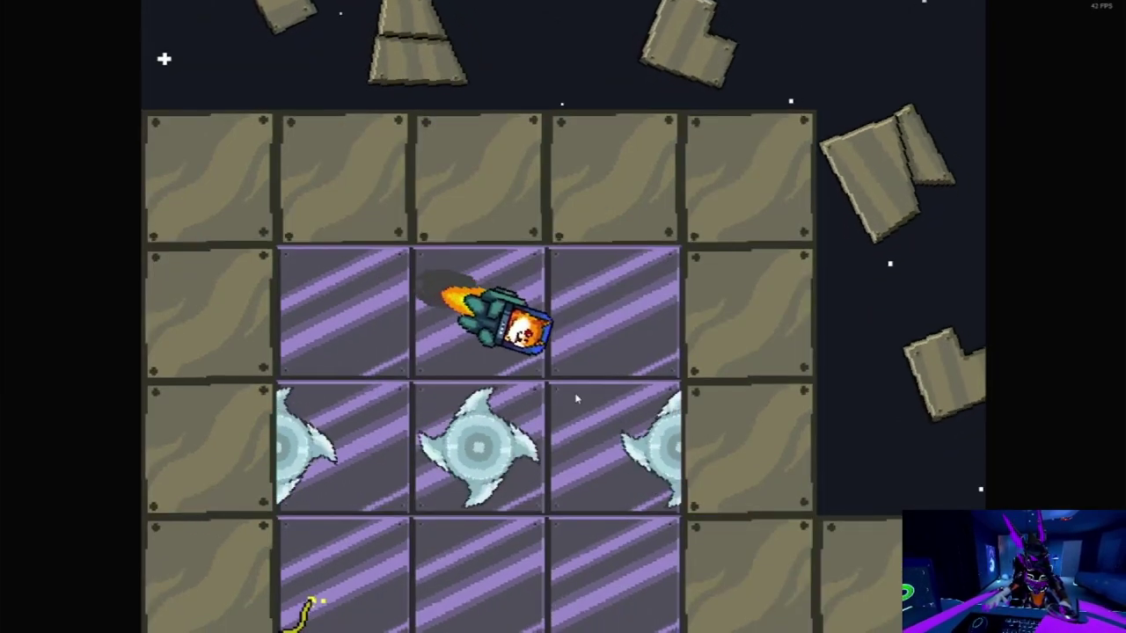
key(Right)
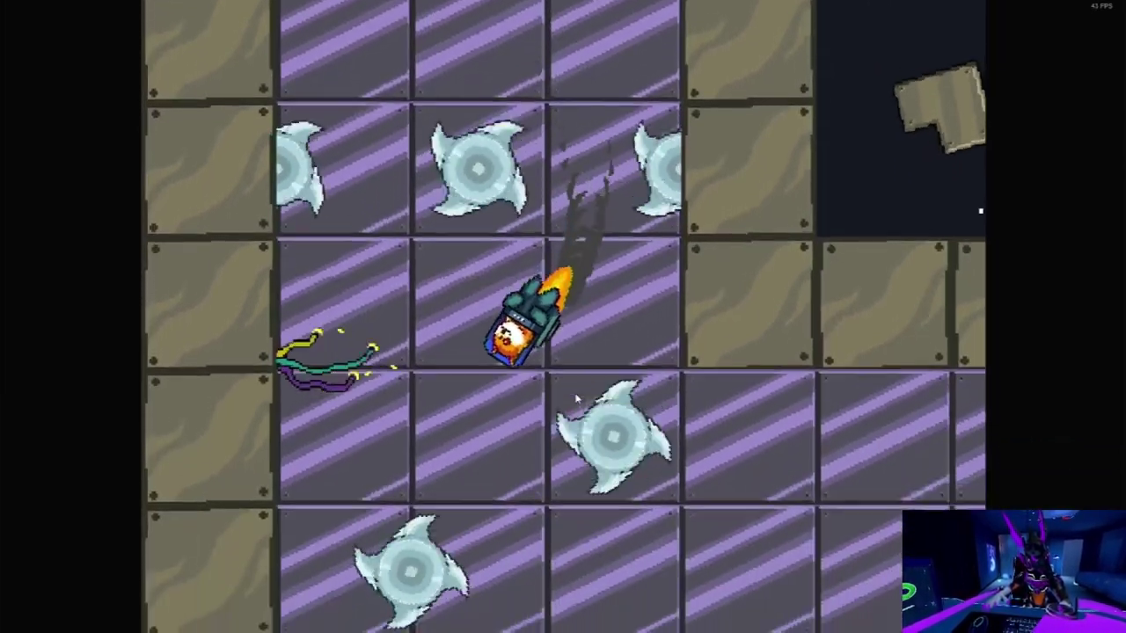
key(Left)
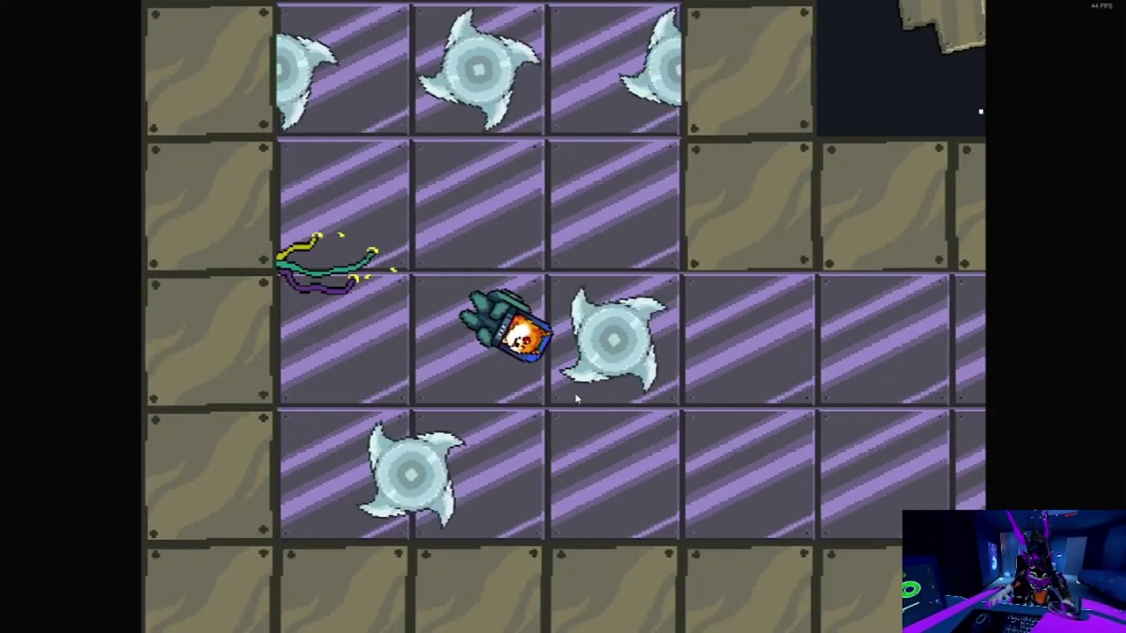
key(Right)
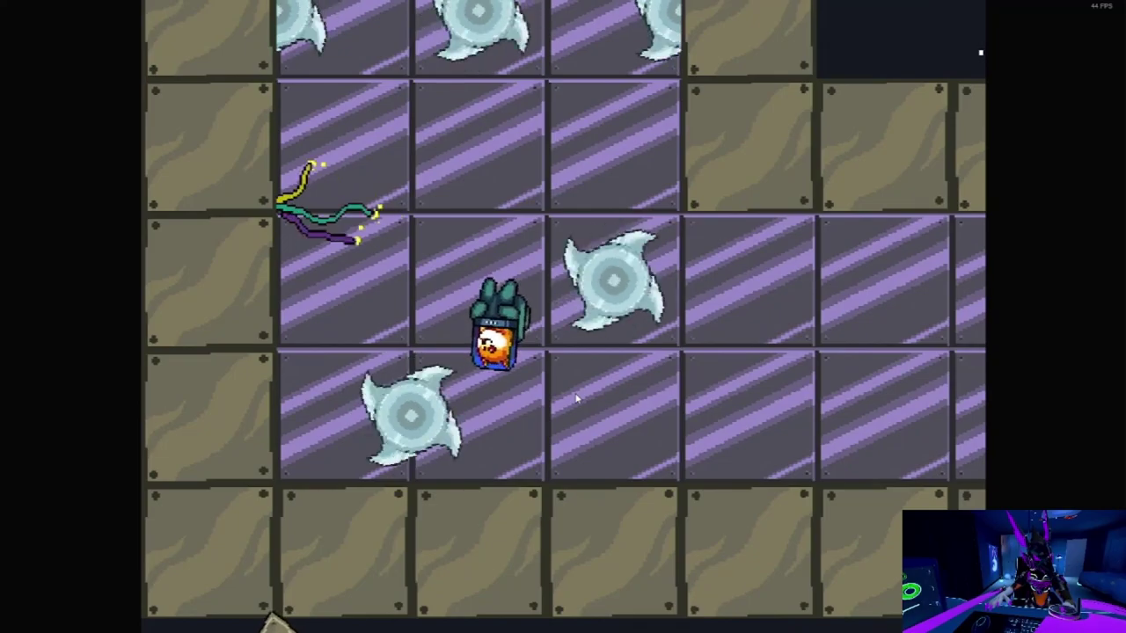
key(Left)
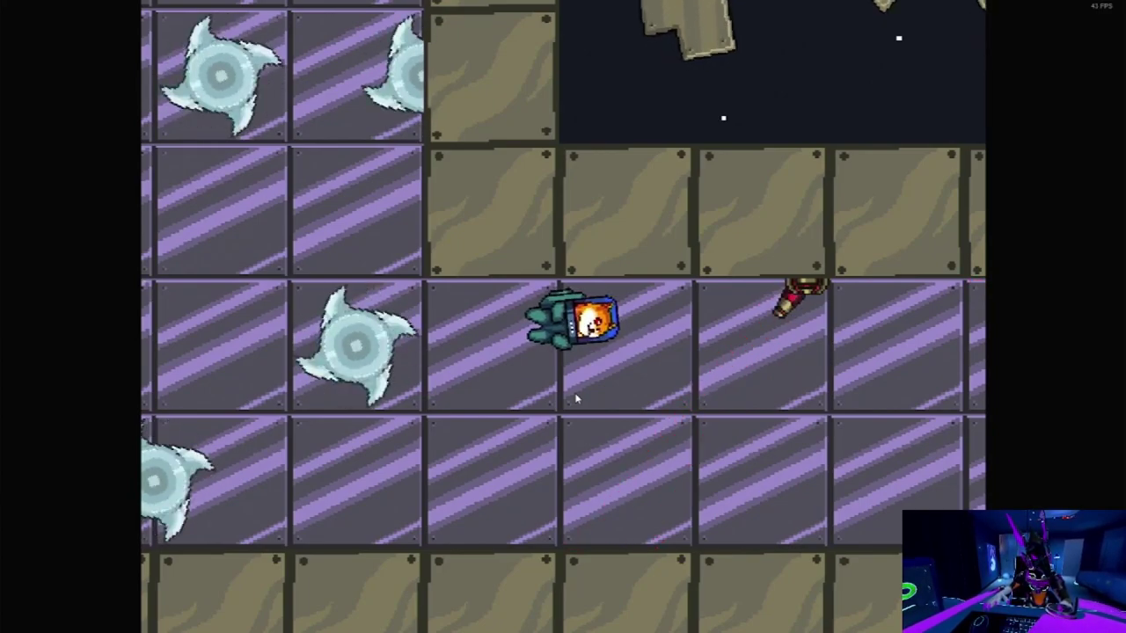
key(Up)
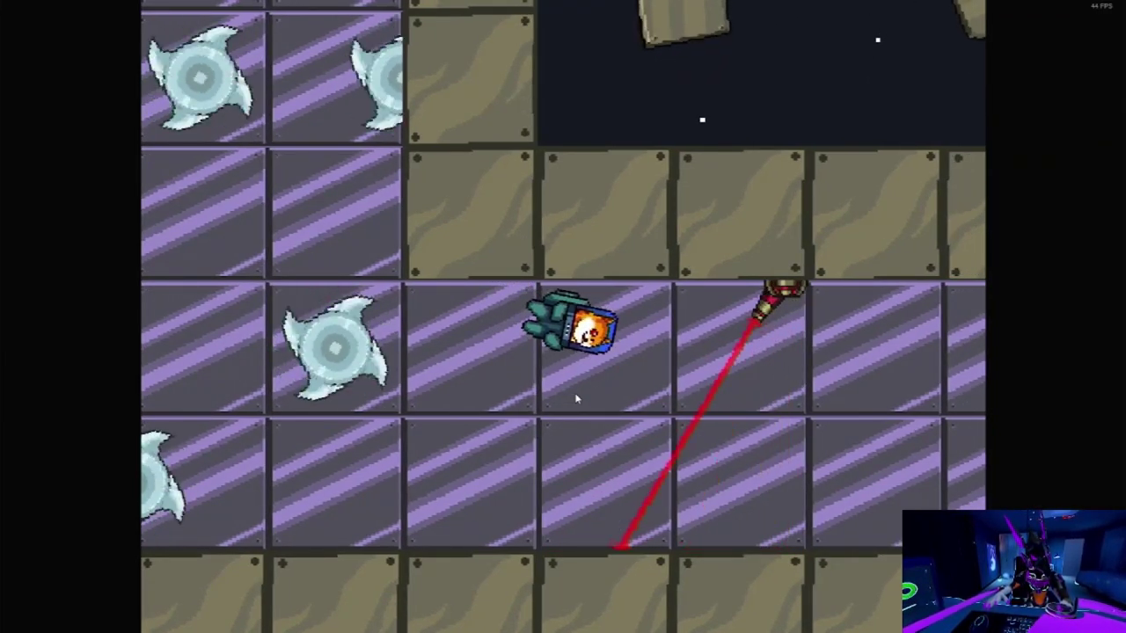
key(Up)
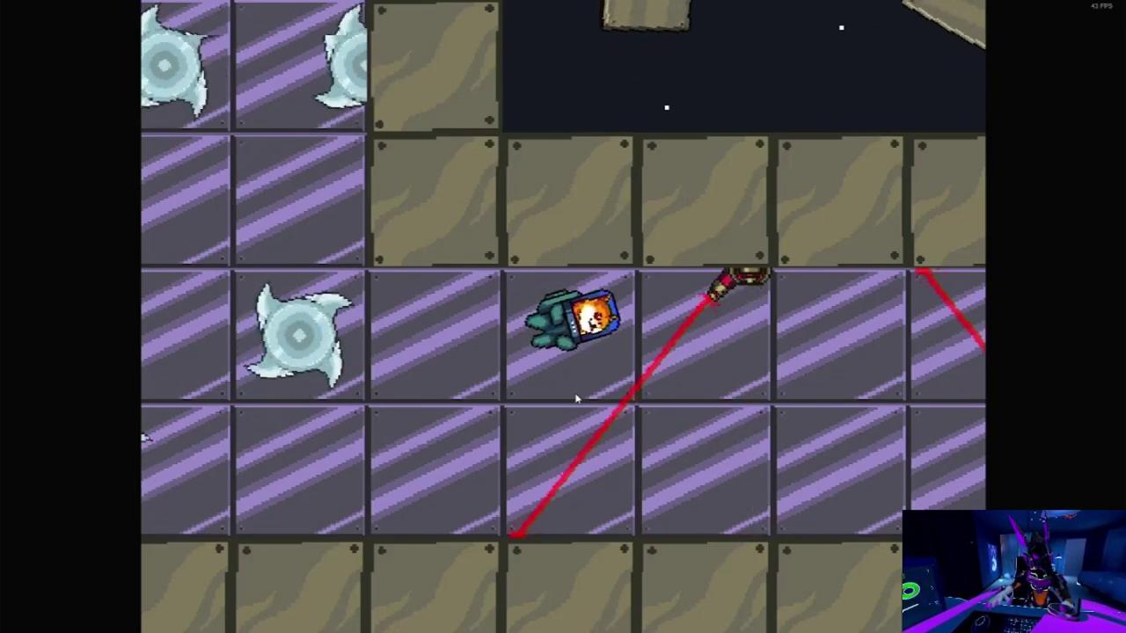
key(Up)
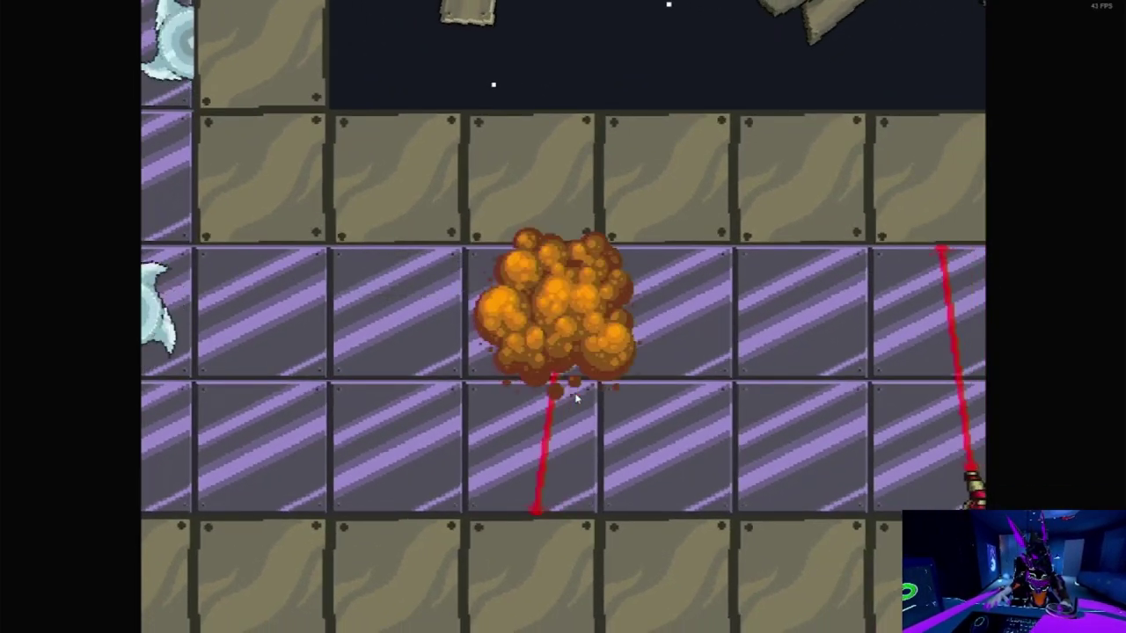
key(r)
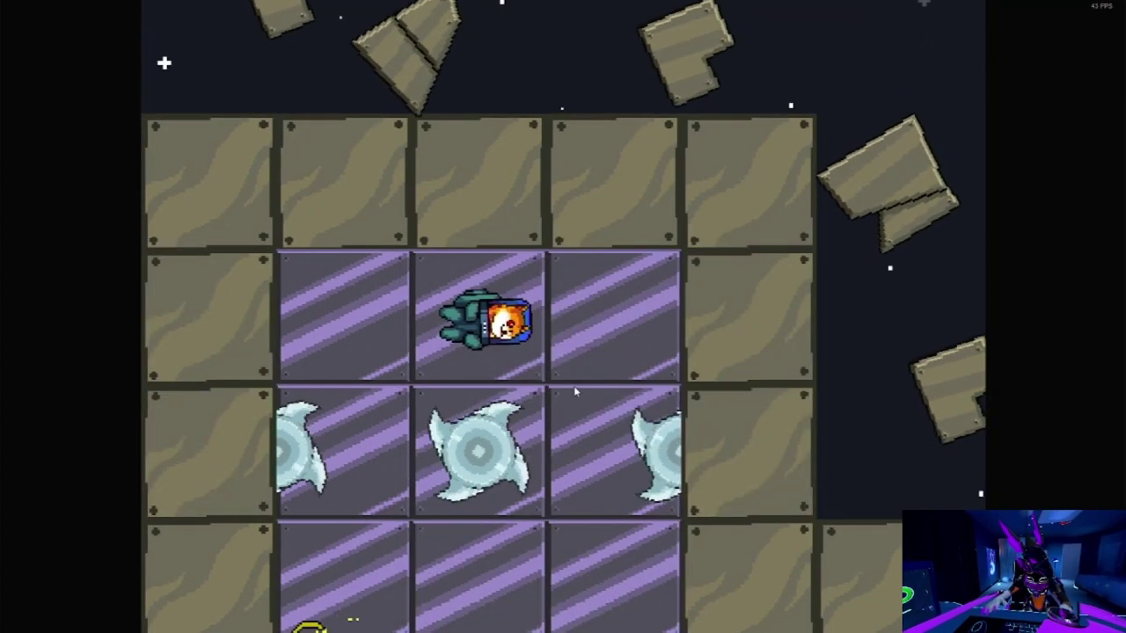
- Dive the doge toward the saw blades repeatedly, restarting after each crash
key(Right)
key(Up)
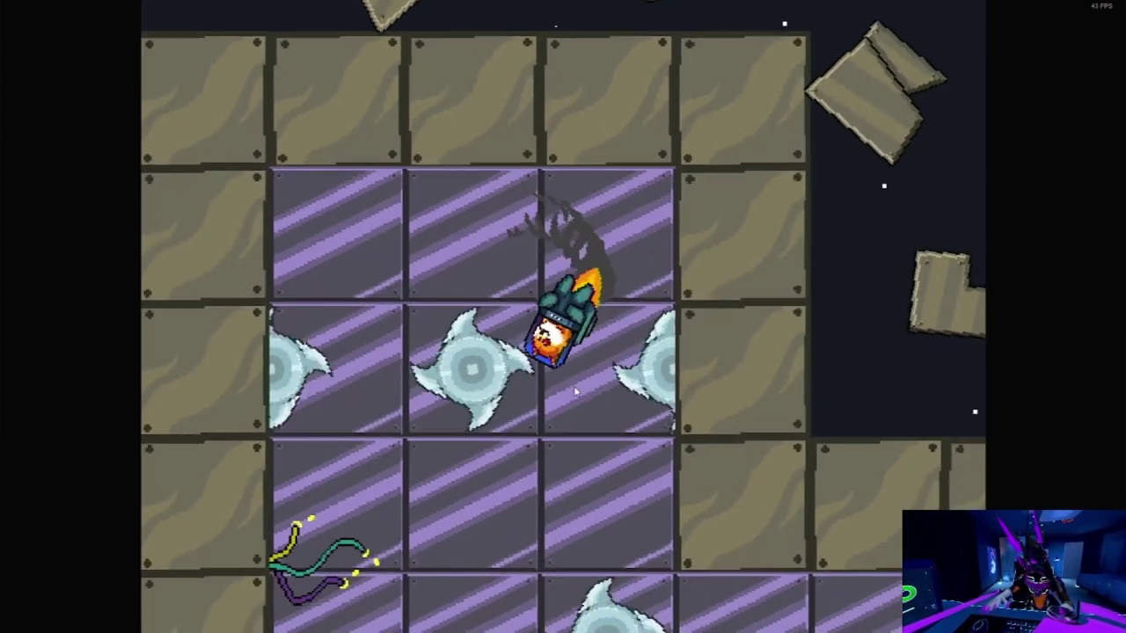
key(r)
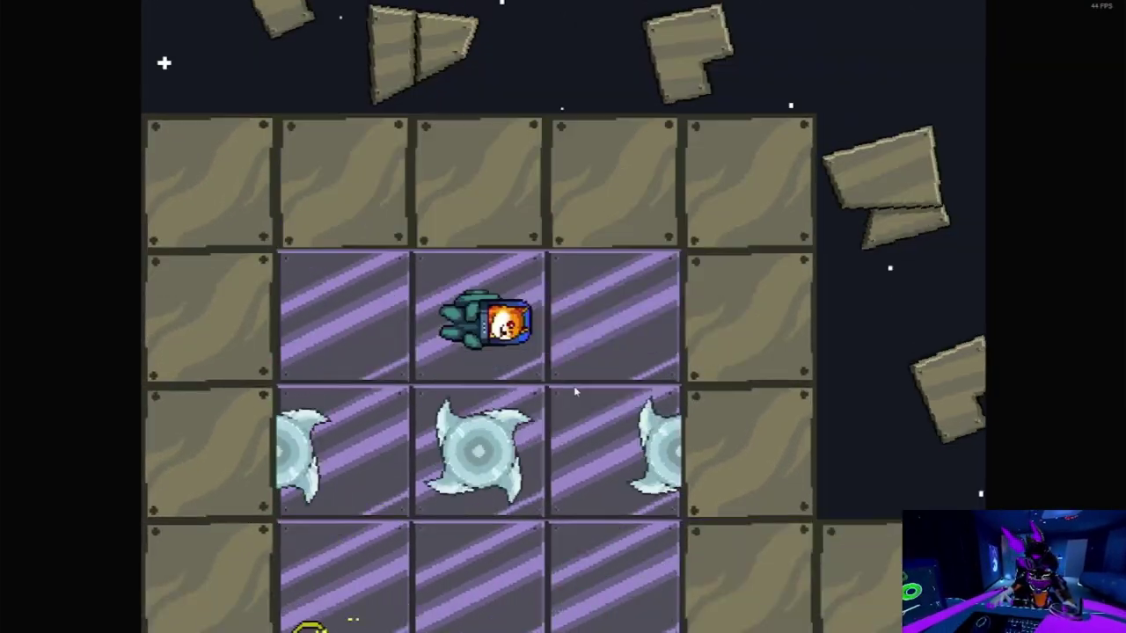
key(Right)
key(Up)
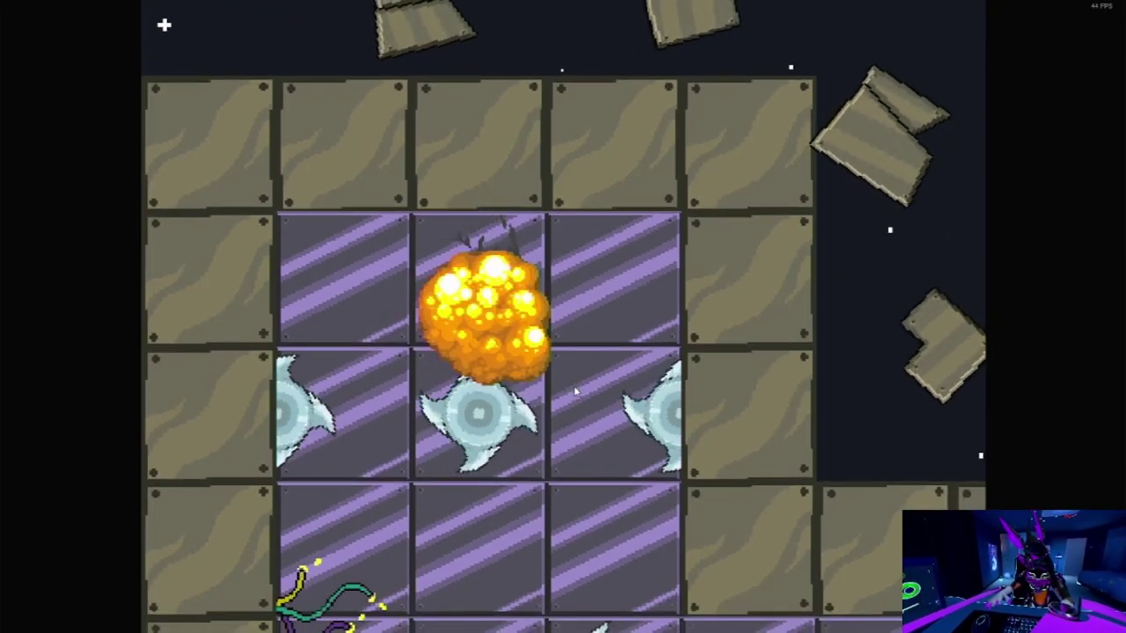
key(r)
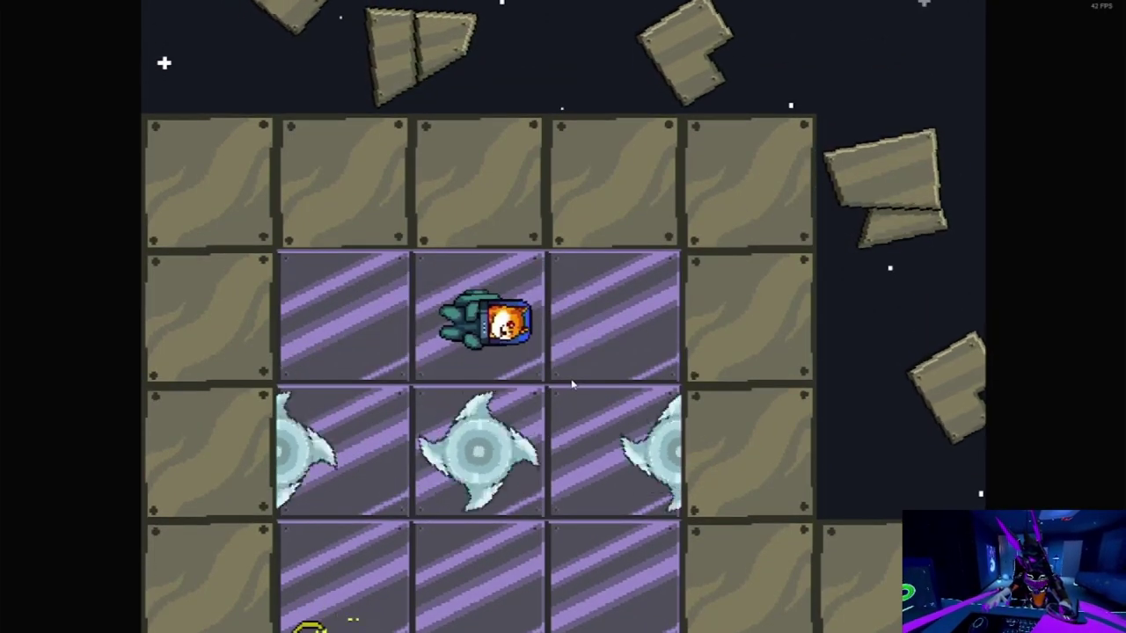
key(Right)
key(Up)
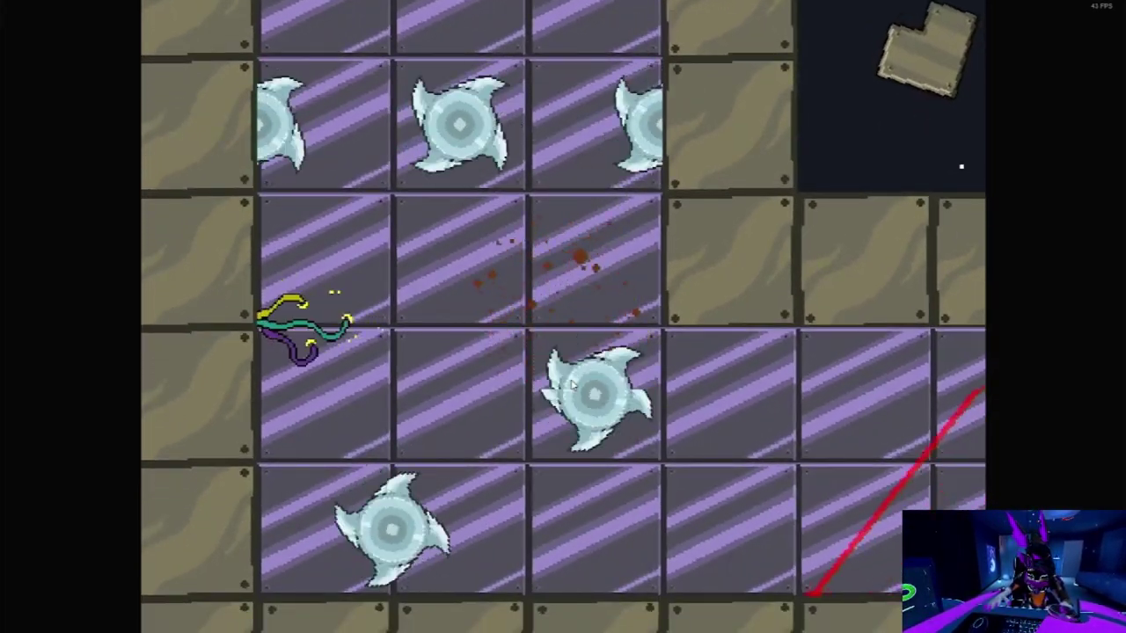
- Retry the saw-blade level with space thrusts, descending into the lower room between blades
key(r)
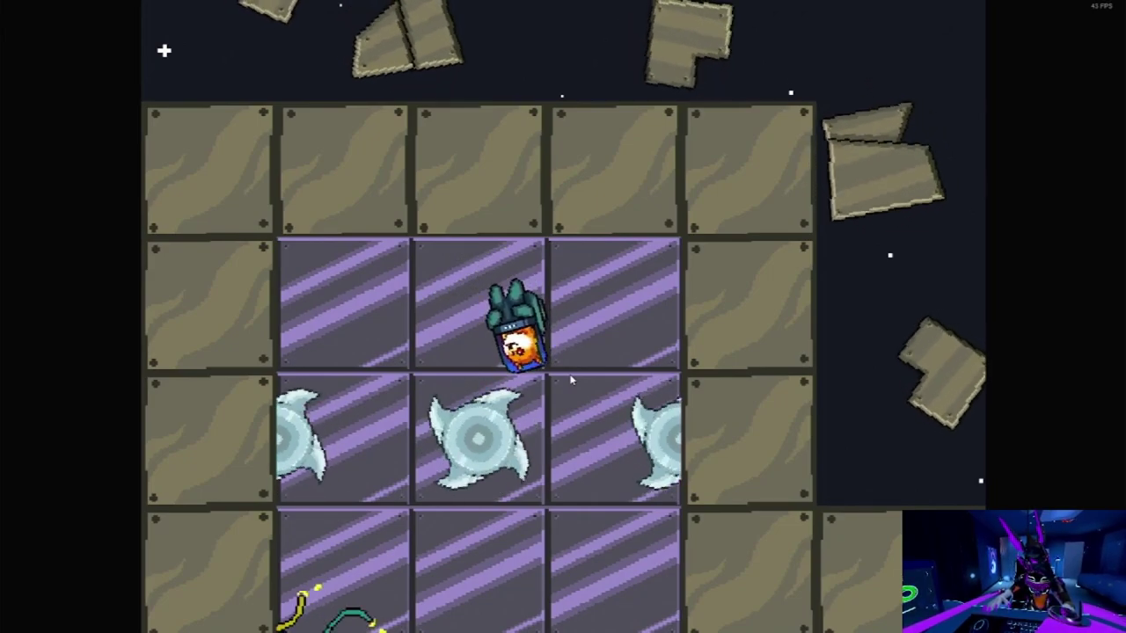
key(space)
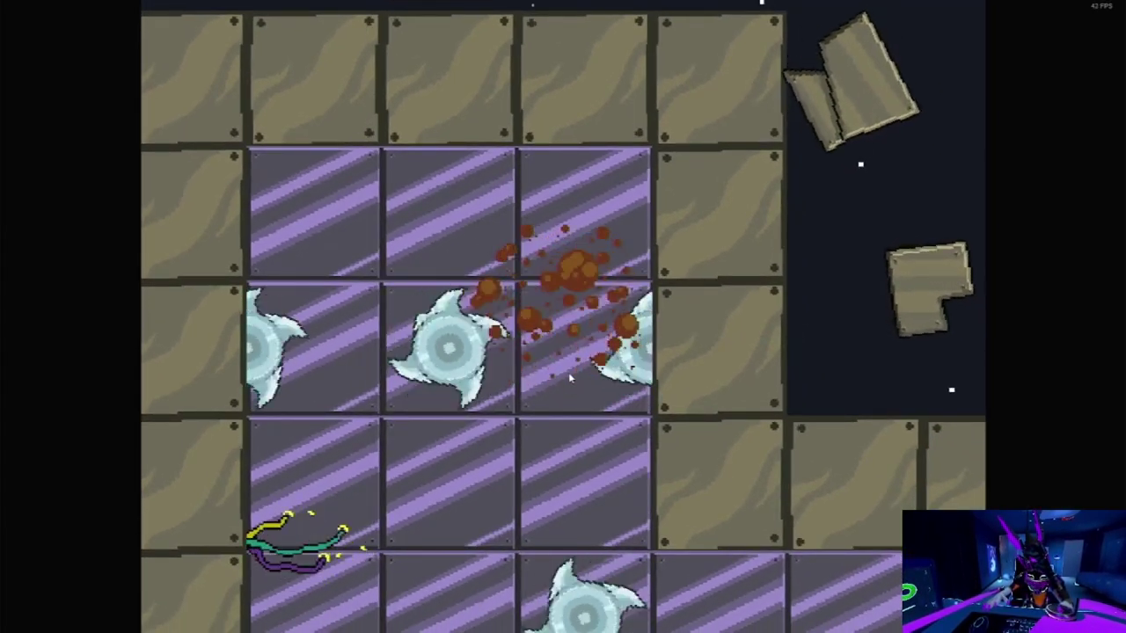
key(r)
key(space)
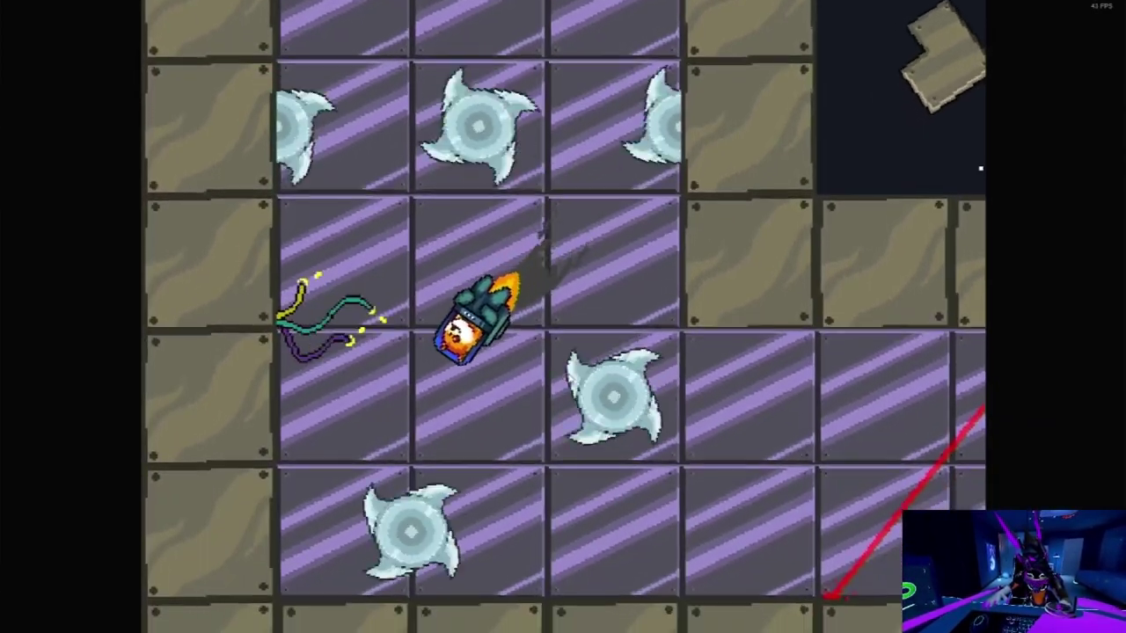
key(space)
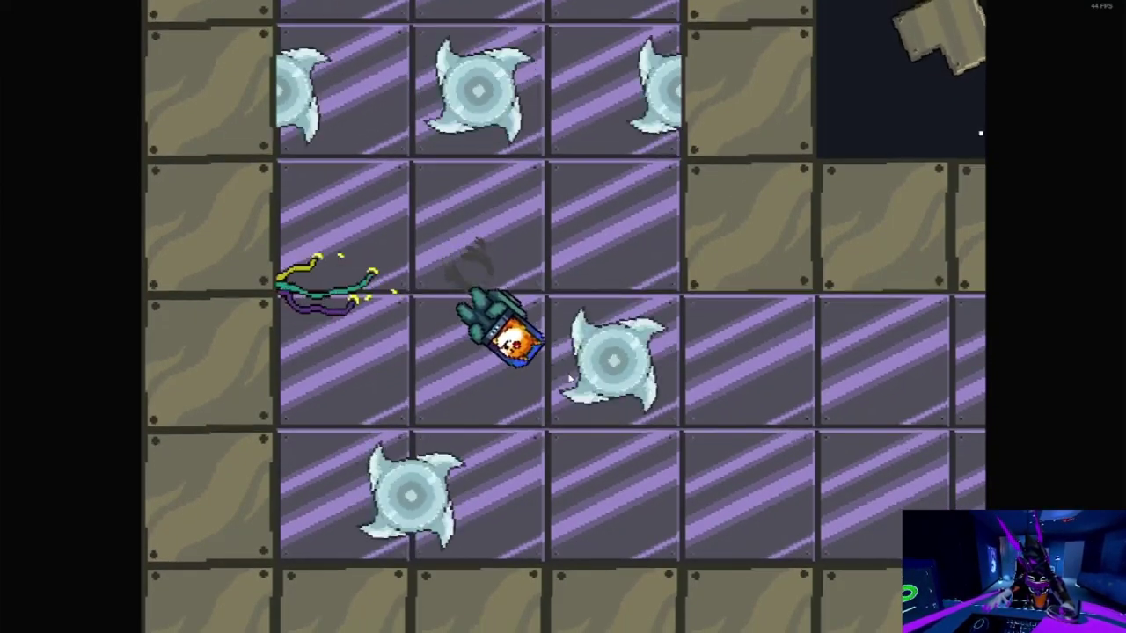
key(space)
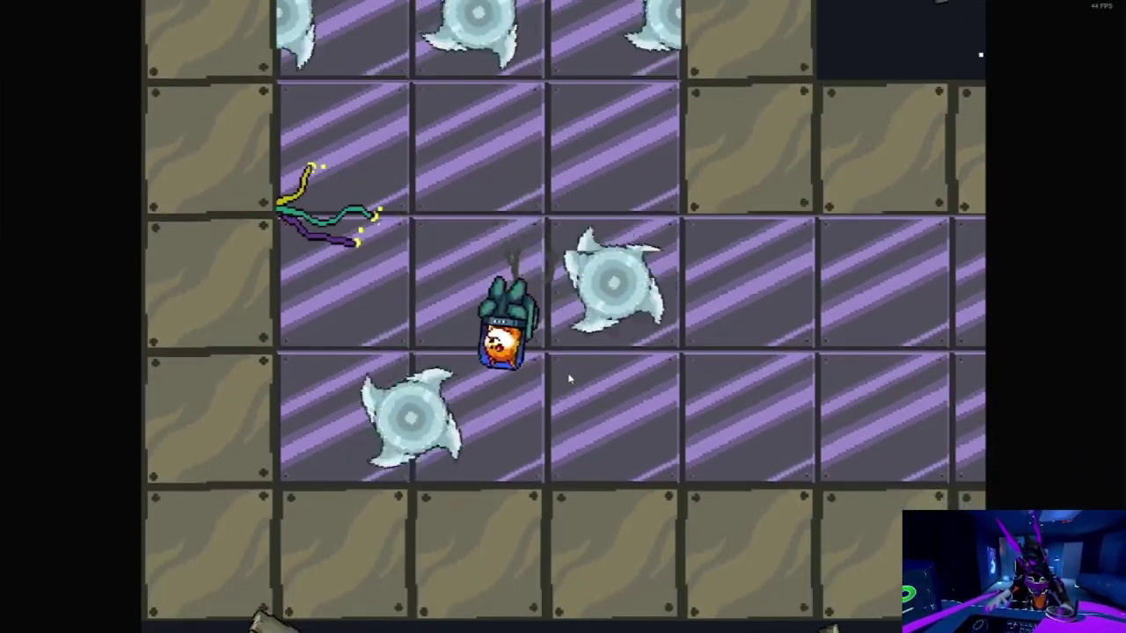
key(space)
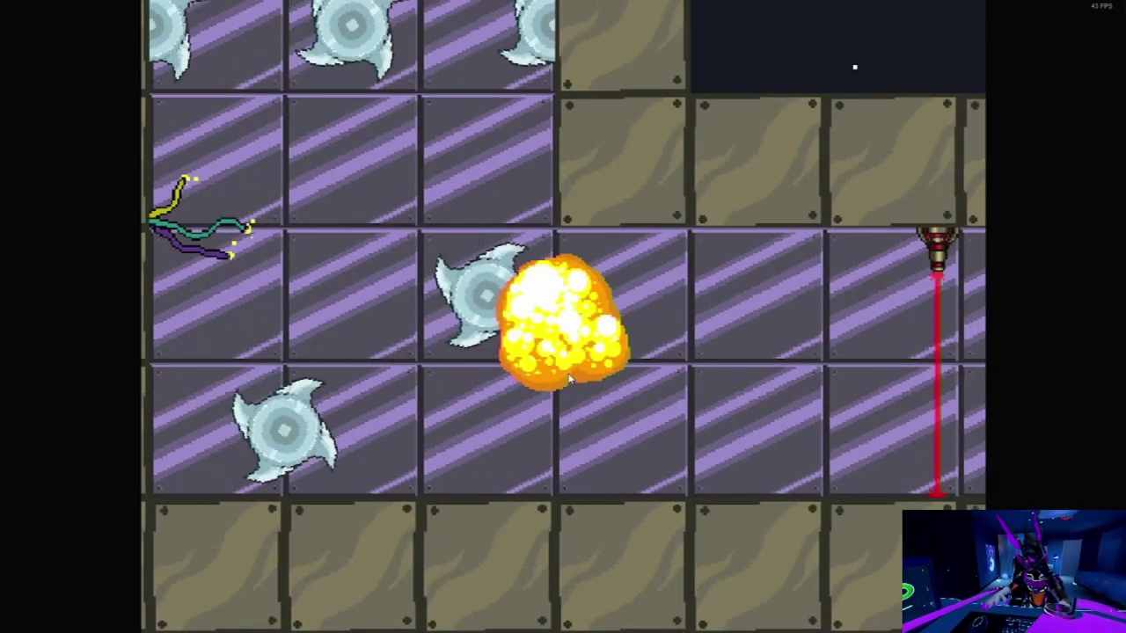
- Restart after exploding and try clicked jetpack thrusts past the saw blades, dying again
key(r)
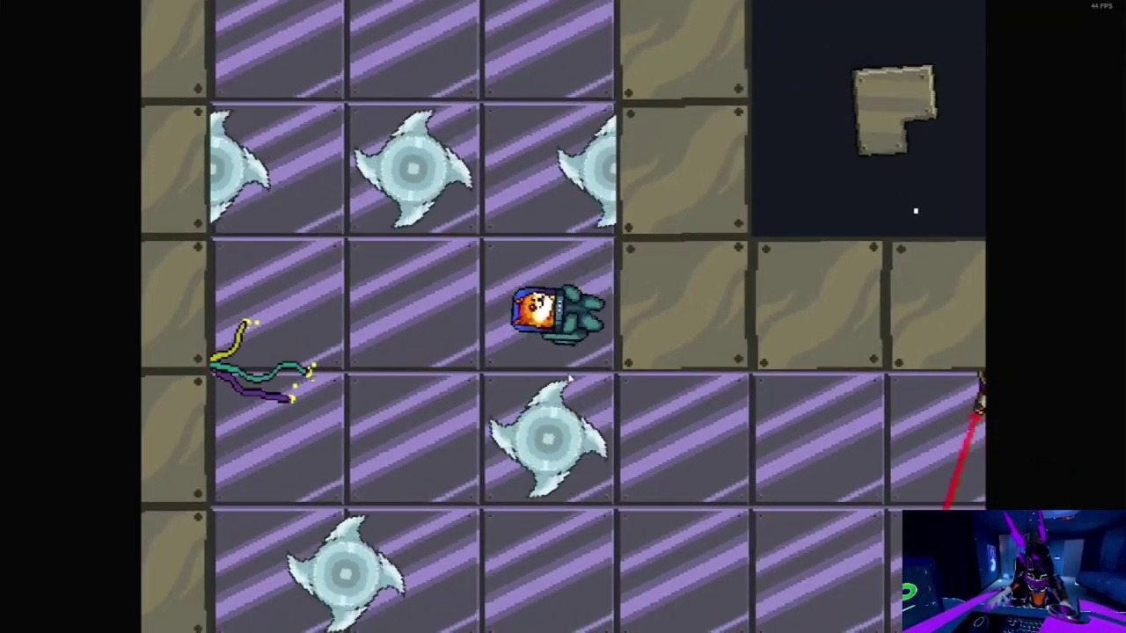
click(569, 380)
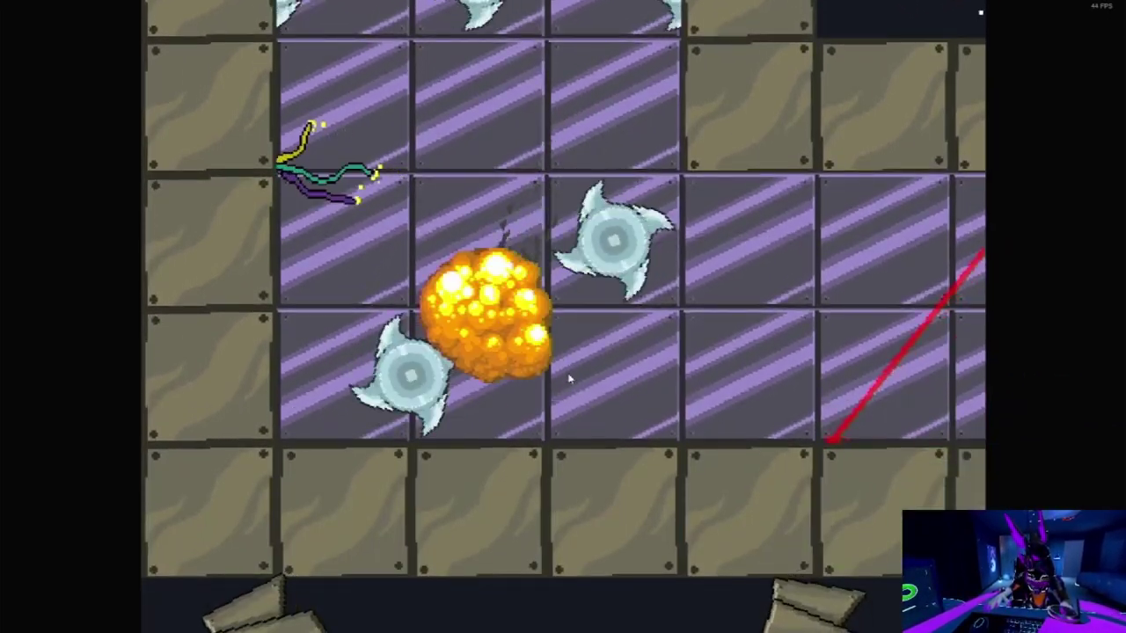
key(r)
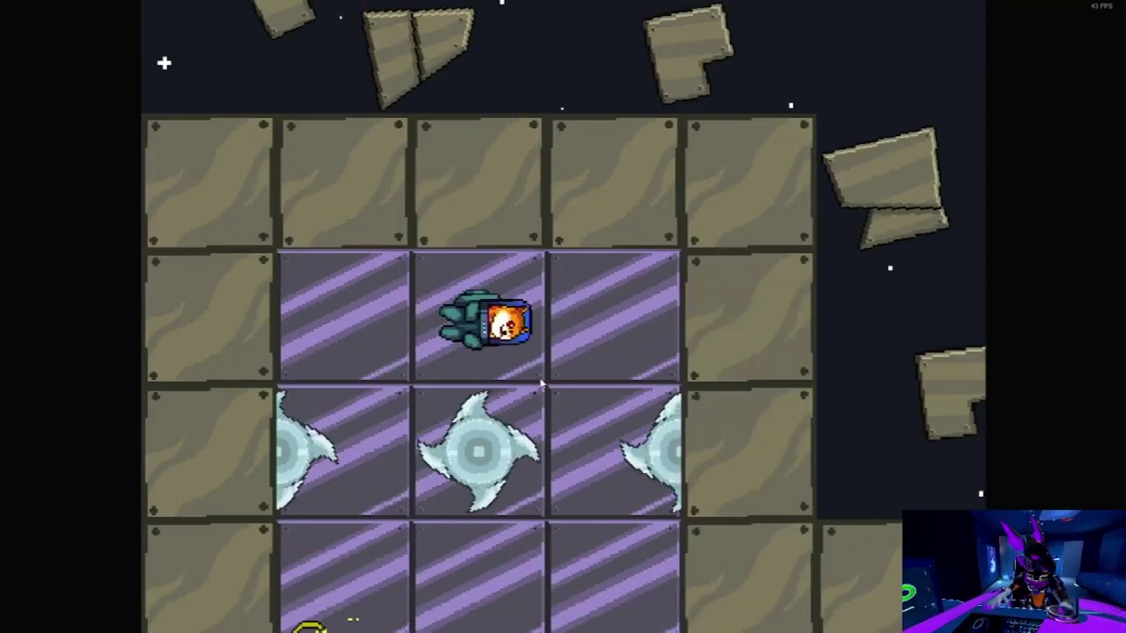
click(544, 378)
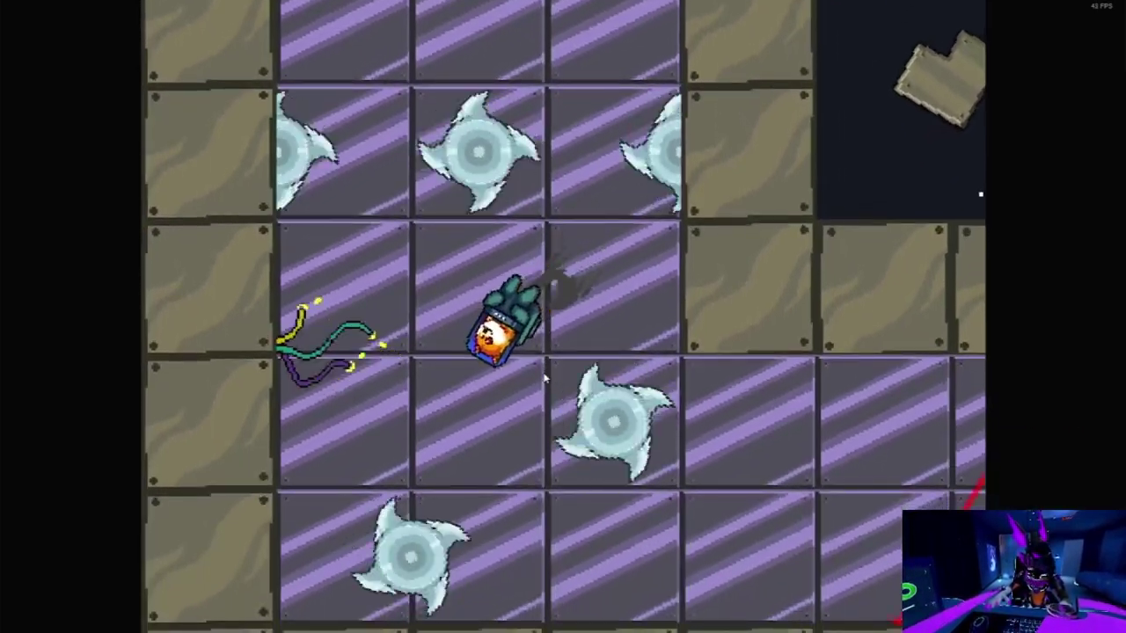
click(544, 378)
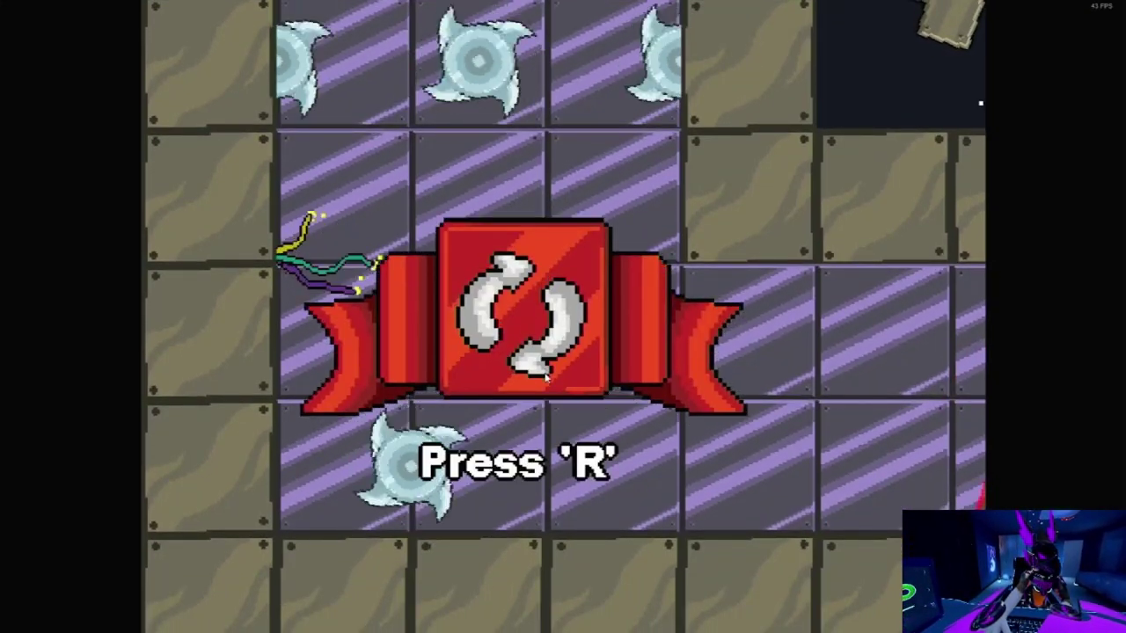
key(r)
- Quit the saw-blade level to the title menu and choose Play for level selection
key(Escape)
click(499, 351)
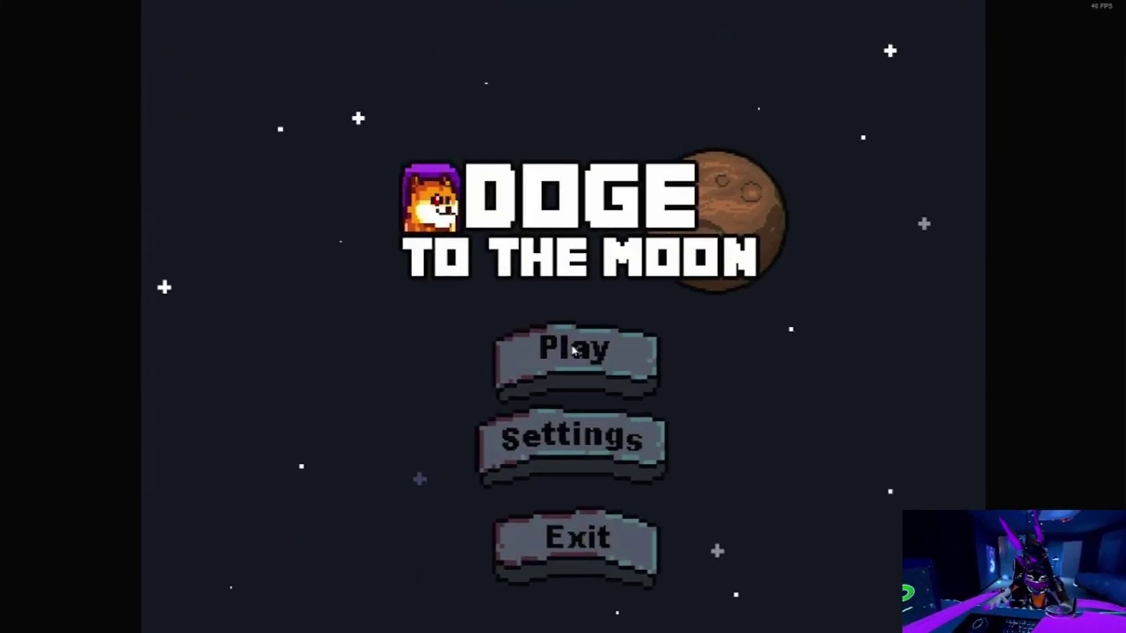